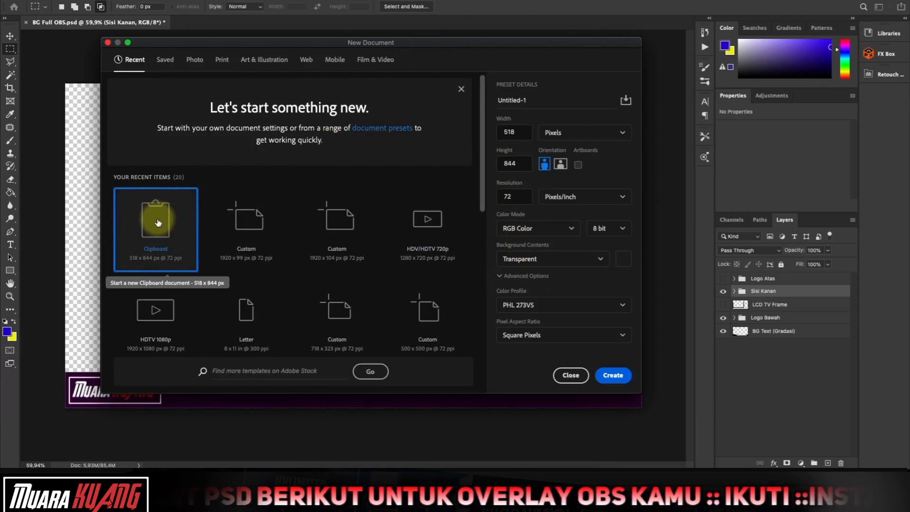
- Create a transparent 518 x 844 px document at 72 ppi and paste the copied side panel artwork into it
{"action": "left_click", "coordinate": [614, 375]}
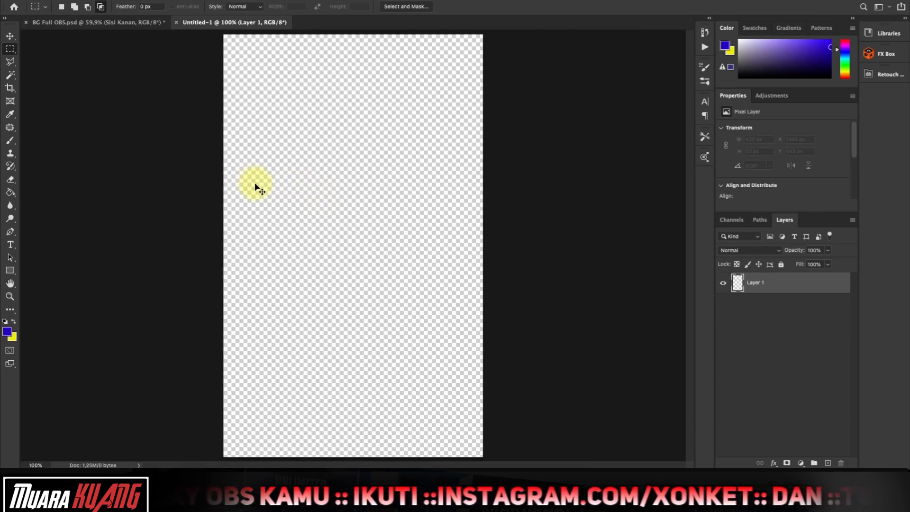
{"action": "key", "text": "ctrl+v"}
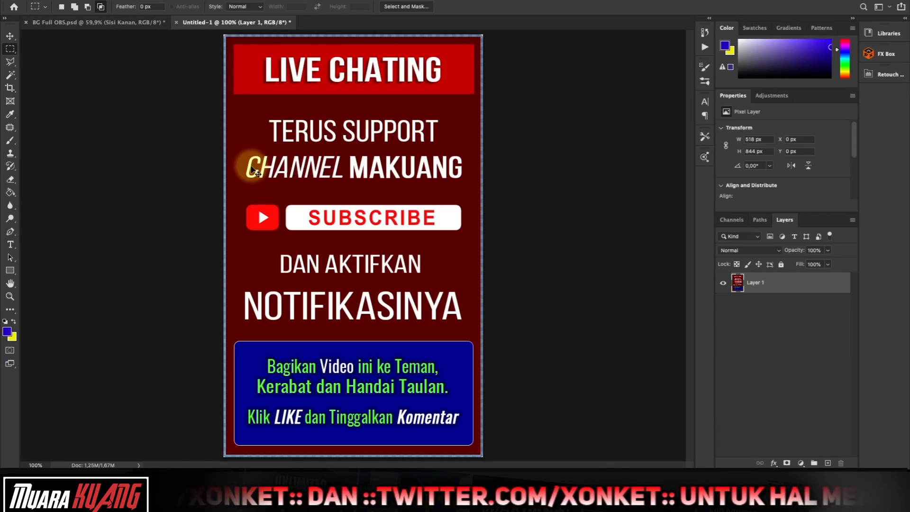
- Save the pasted artwork as a PNG named Sisi Kanan.png in the OBS folder
{"action": "key", "text": "super+s"}
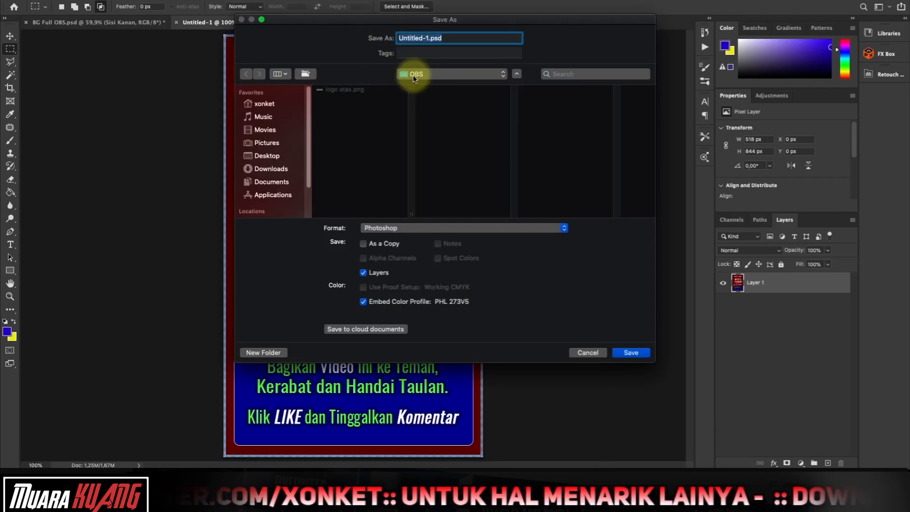
{"action": "left_click", "coordinate": [386, 228]}
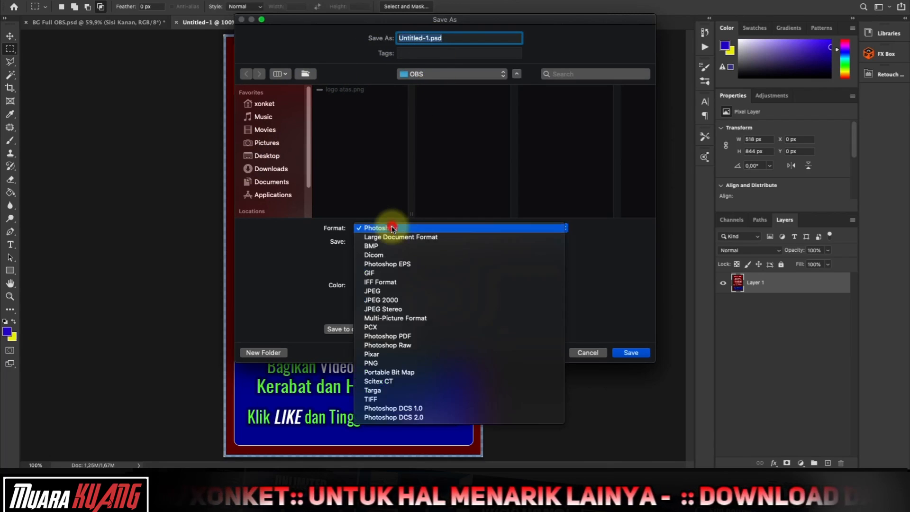
{"action": "left_click", "coordinate": [375, 362]}
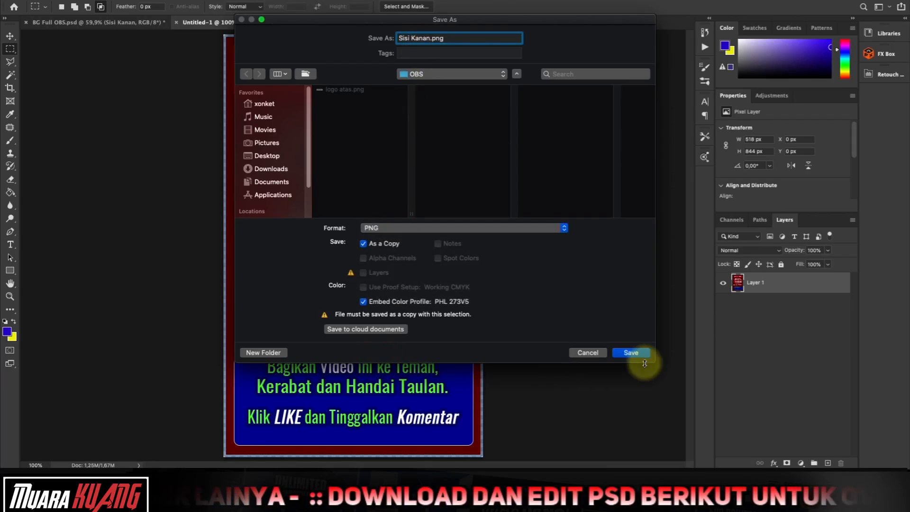
{"action": "left_click", "coordinate": [634, 353]}
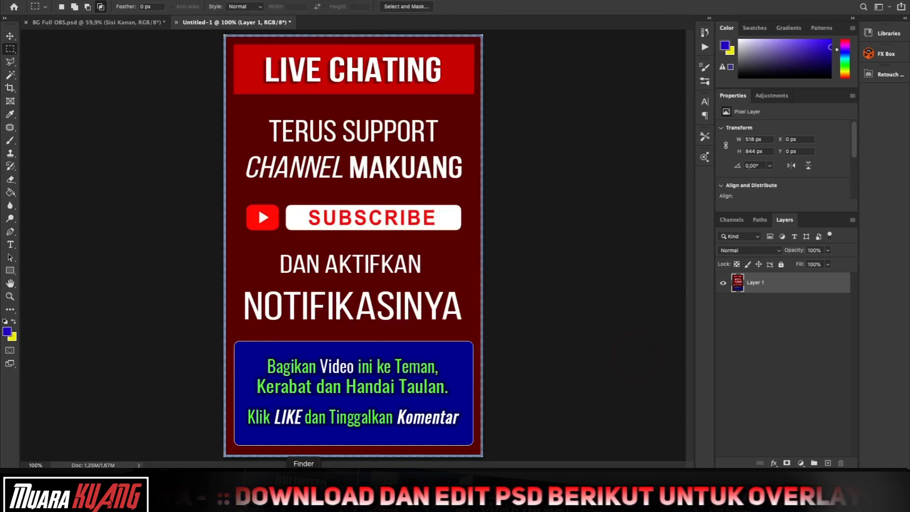
- Switch to Finder and check Sisi Kanan.png in the OBS folder on the Desktop
{"action": "left_click", "coordinate": [303, 493]}
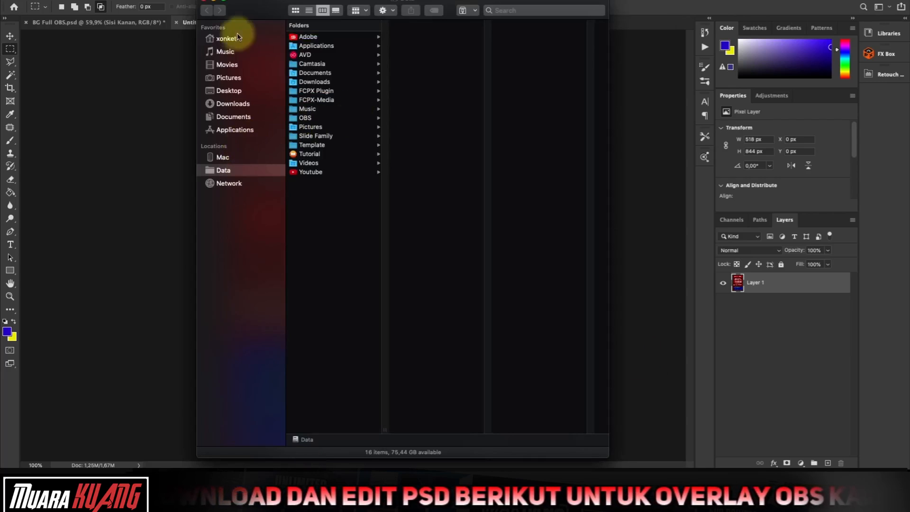
{"action": "left_click", "coordinate": [229, 77]}
{"action": "left_click", "coordinate": [234, 91]}
{"action": "left_click", "coordinate": [311, 24]}
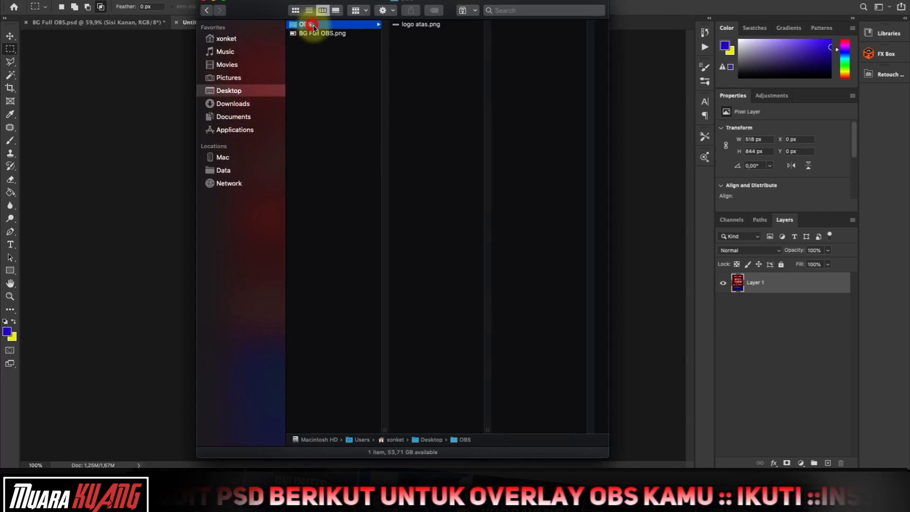
{"action": "left_click", "coordinate": [424, 34]}
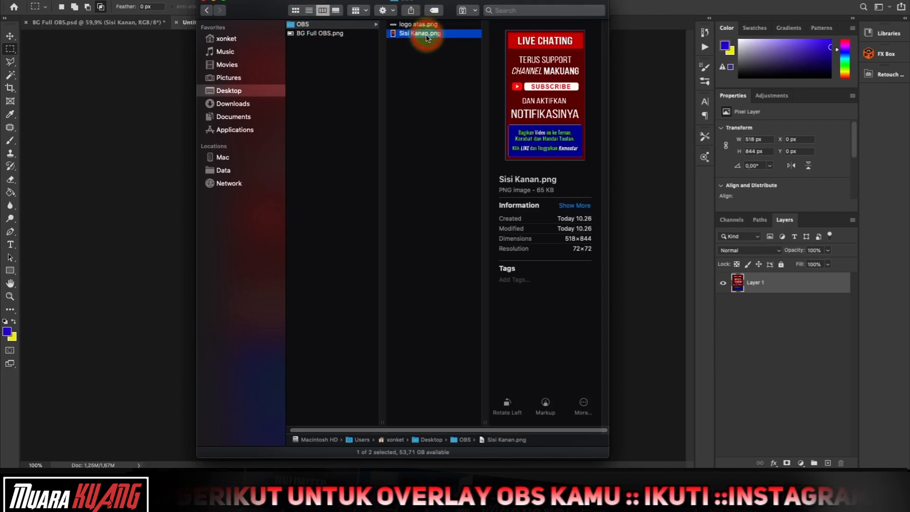
{"action": "key", "text": "space"}
- Return to Photoshop and close the Untitled-1 document without saving it
{"action": "left_click", "coordinate": [190, 21]}
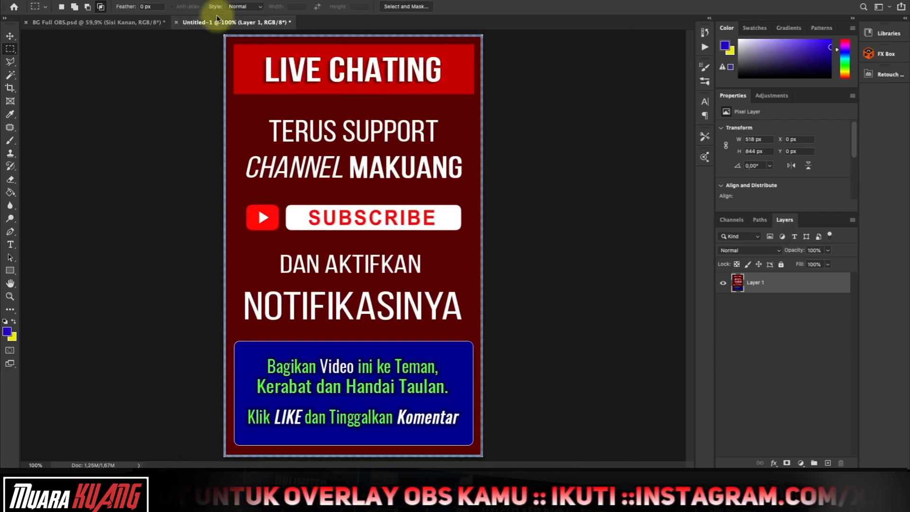
{"action": "left_click", "coordinate": [192, 23]}
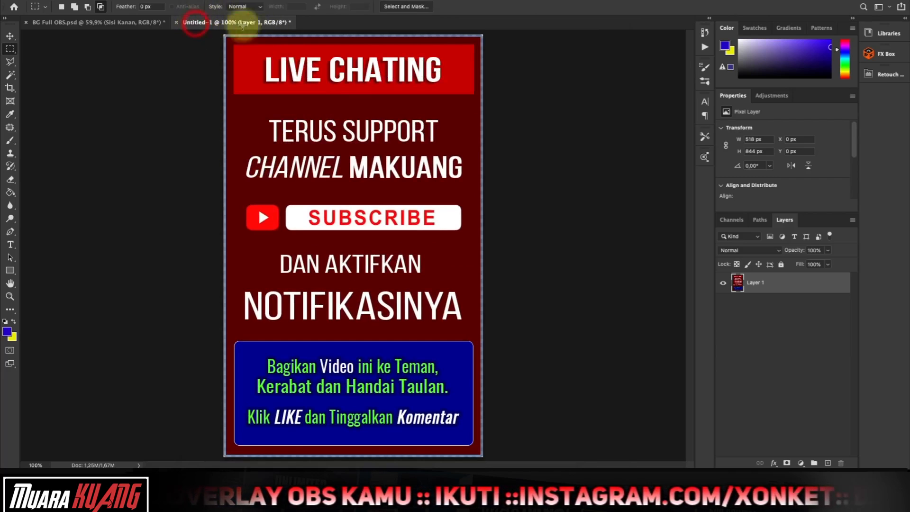
{"action": "left_click", "coordinate": [177, 23]}
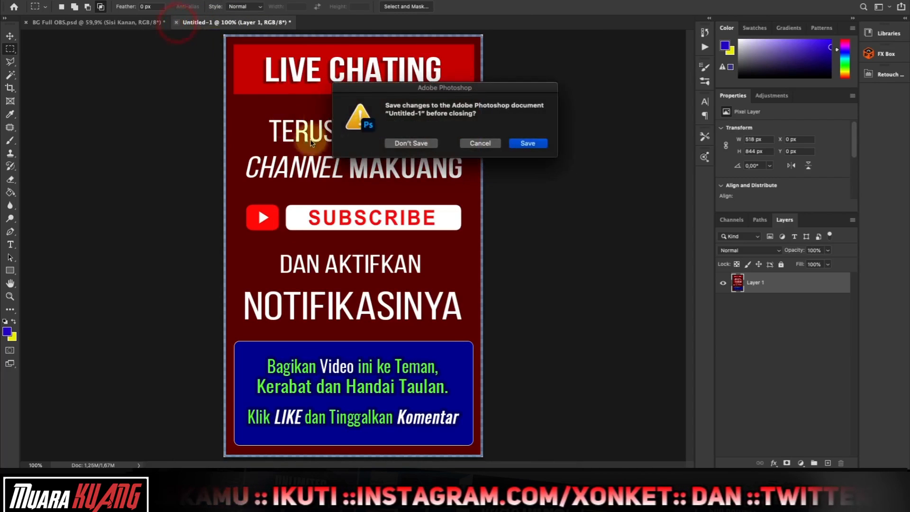
{"action": "left_click", "coordinate": [409, 143]}
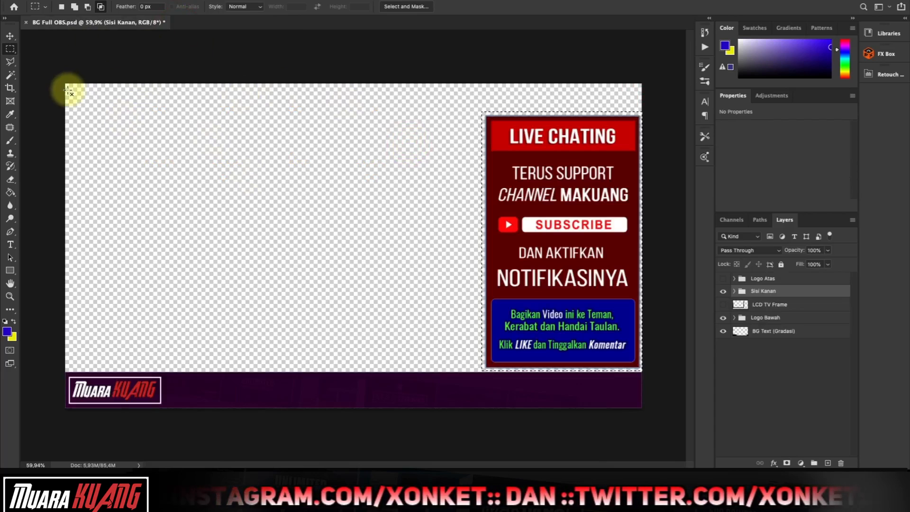
- Show the LCD TV Frame layer briefly, and hide it together with the Sisi Kanan group
{"action": "left_click", "coordinate": [723, 305]}
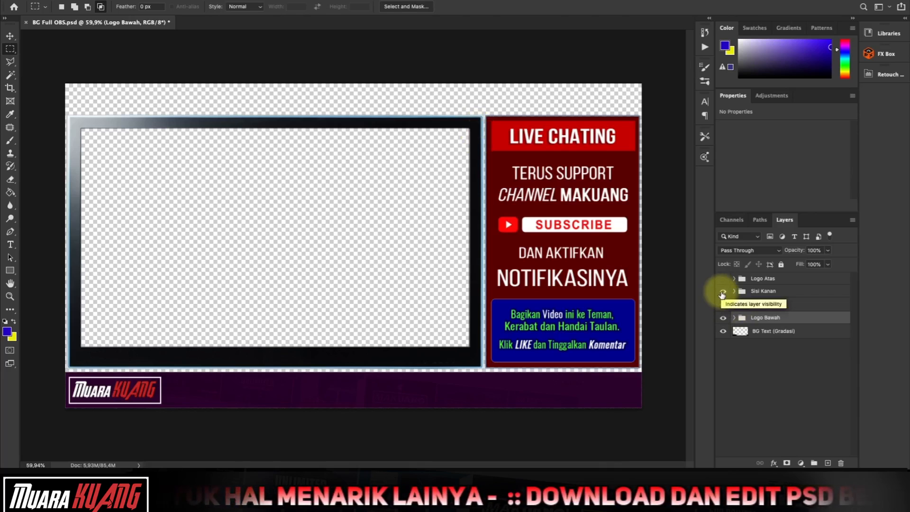
{"action": "left_click", "coordinate": [722, 292]}
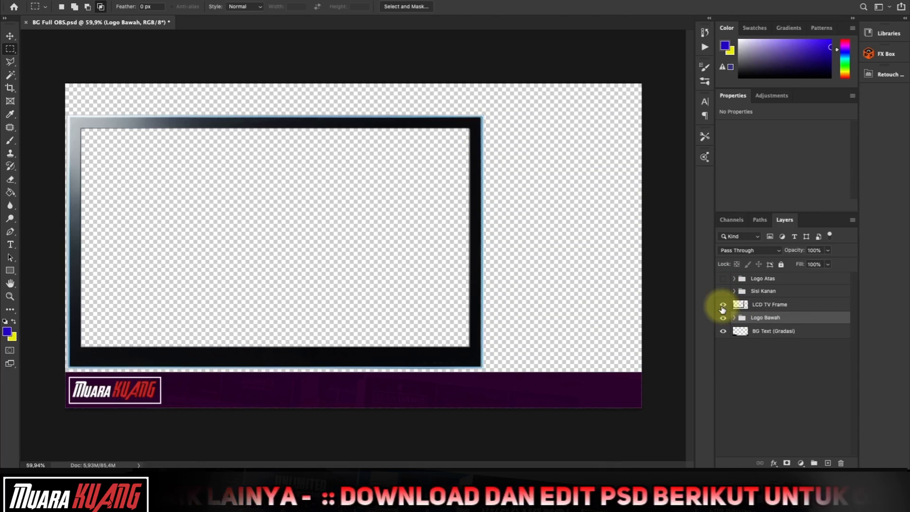
{"action": "left_click", "coordinate": [722, 306]}
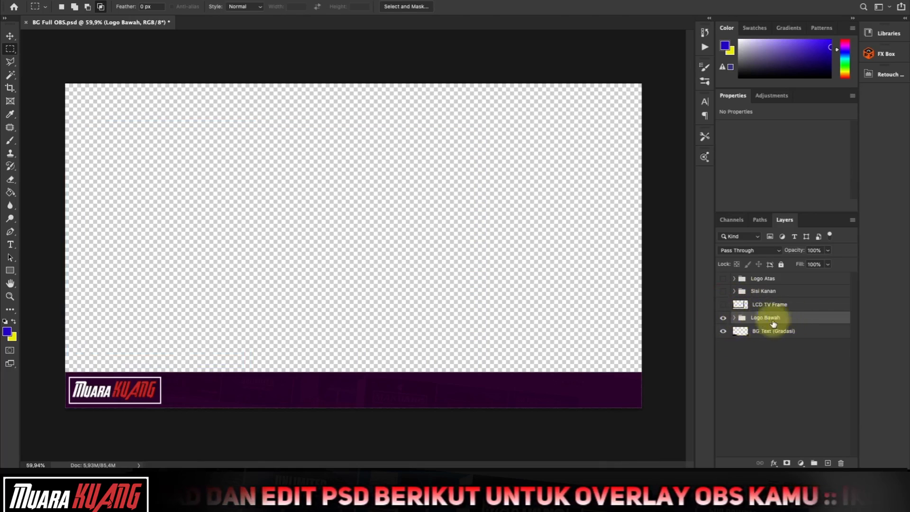
- Expand the Logo Bawah group and toggle its Kotak Kik 2x - Ganti Warna layer off and on to identify it
{"action": "left_click", "coordinate": [734, 318]}
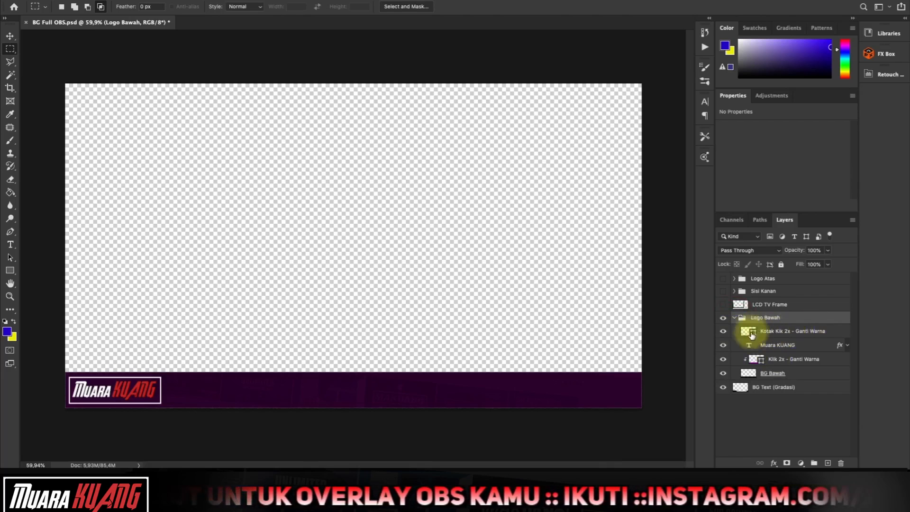
{"action": "left_click", "coordinate": [723, 331]}
{"action": "left_click", "coordinate": [724, 331]}
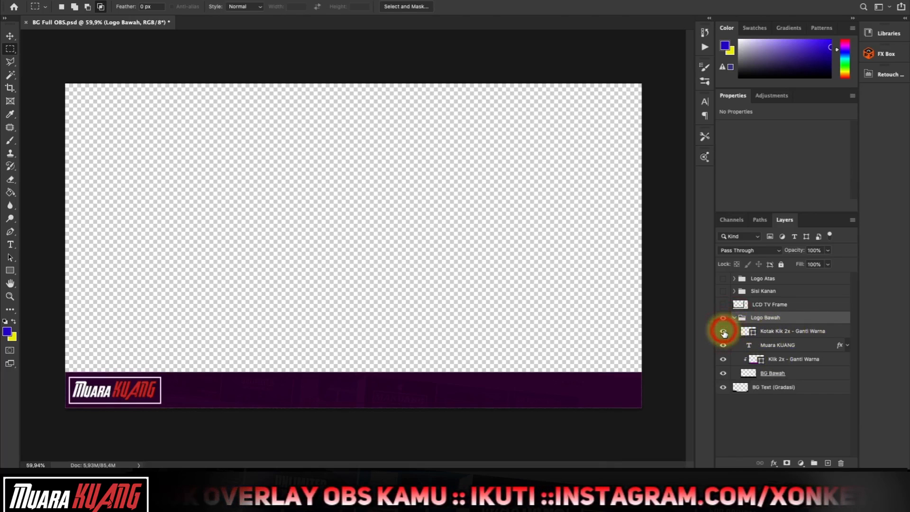
{"action": "left_click", "coordinate": [724, 331]}
{"action": "left_click", "coordinate": [723, 332]}
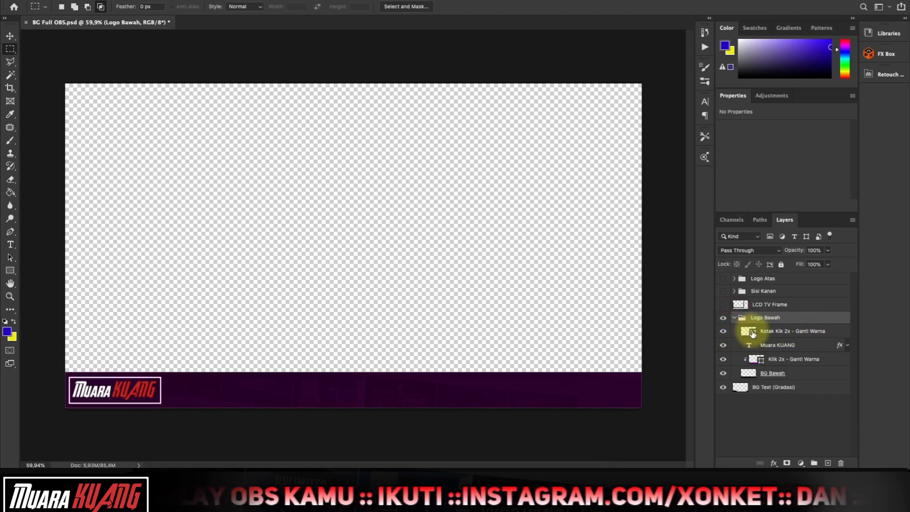
- Try several web colours on the Kotak Kik 2x - Ganti Warna shape, ending with dark red 330000
{"action": "double_click", "coordinate": [753, 333]}
{"action": "left_click", "coordinate": [230, 210]}
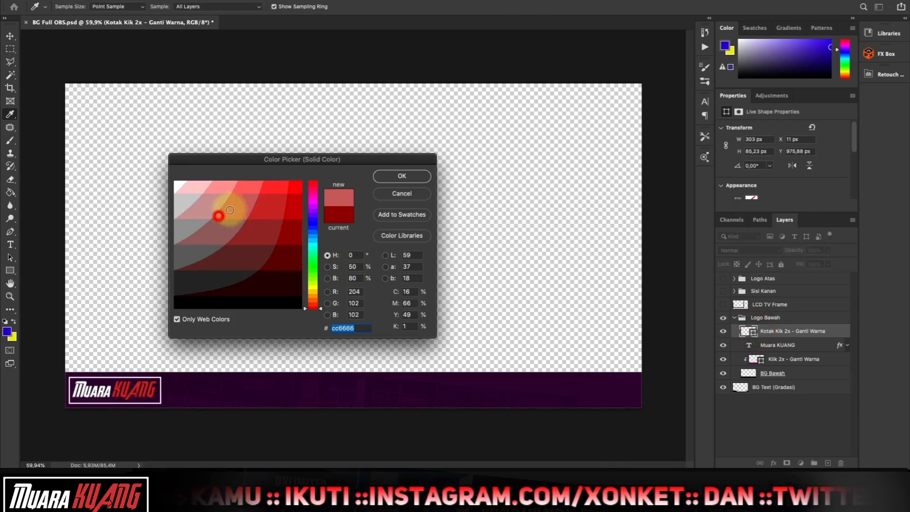
{"action": "left_click", "coordinate": [242, 204]}
{"action": "left_click", "coordinate": [287, 237]}
{"action": "left_click", "coordinate": [280, 267]}
{"action": "left_click", "coordinate": [232, 274]}
{"action": "left_click", "coordinate": [239, 289]}
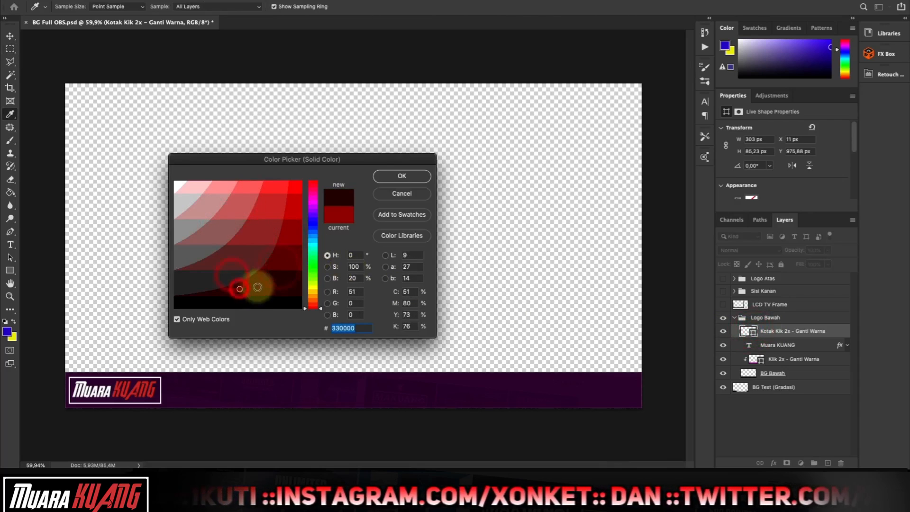
{"action": "left_click", "coordinate": [262, 275]}
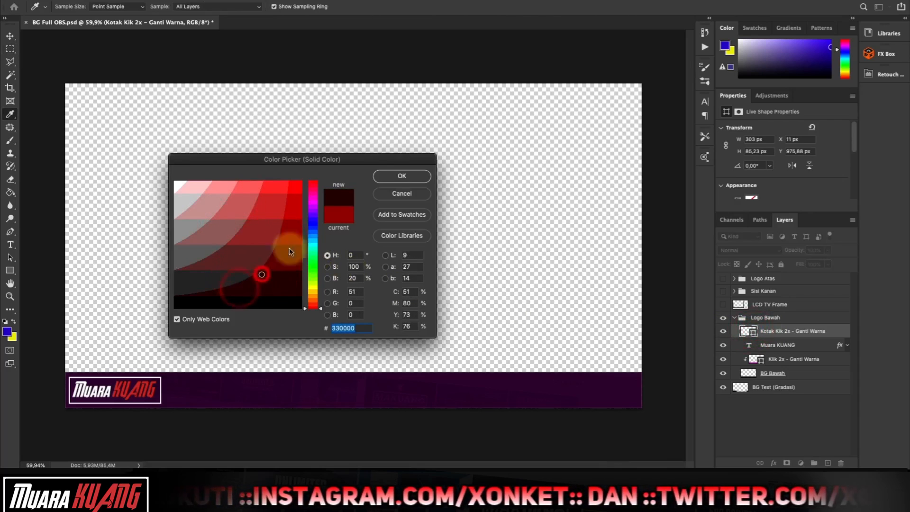
{"action": "left_click", "coordinate": [406, 178]}
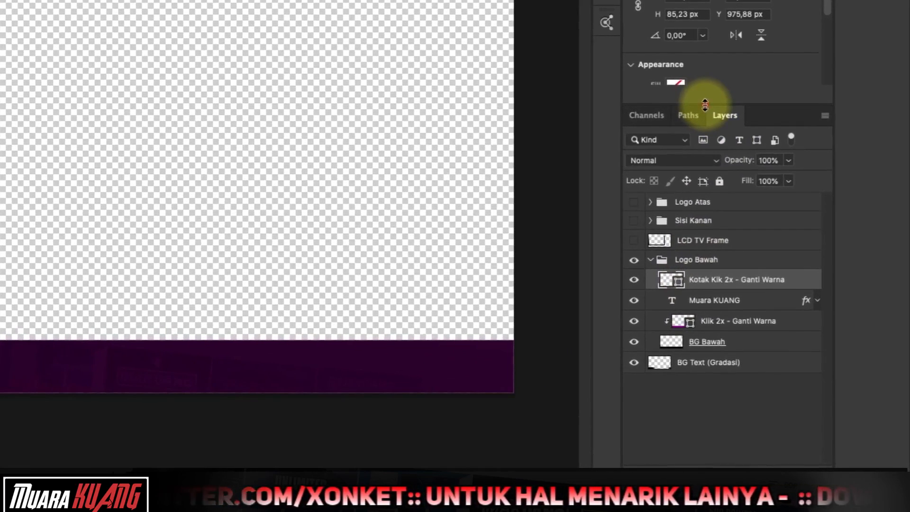
- Try recently used colours as the fill of the Kotak Kik 2x - Ganti Warna box and settle on black
{"action": "mouse_move", "coordinate": [713, 118]}
{"action": "left_mouse_down"}
{"action": "mouse_move", "coordinate": [718, 164]}
{"action": "mouse_move", "coordinate": [705, 179]}
{"action": "mouse_move", "coordinate": [716, 150]}
{"action": "left_mouse_up"}
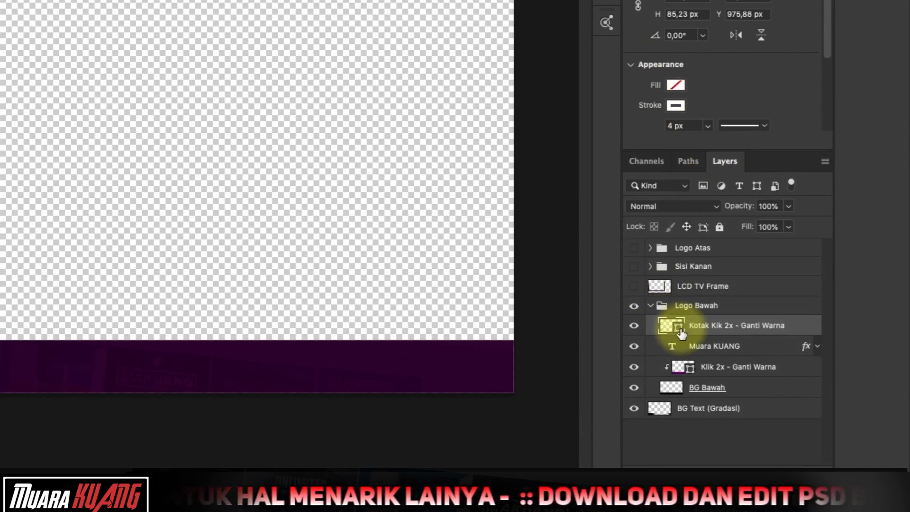
{"action": "left_click", "coordinate": [675, 85]}
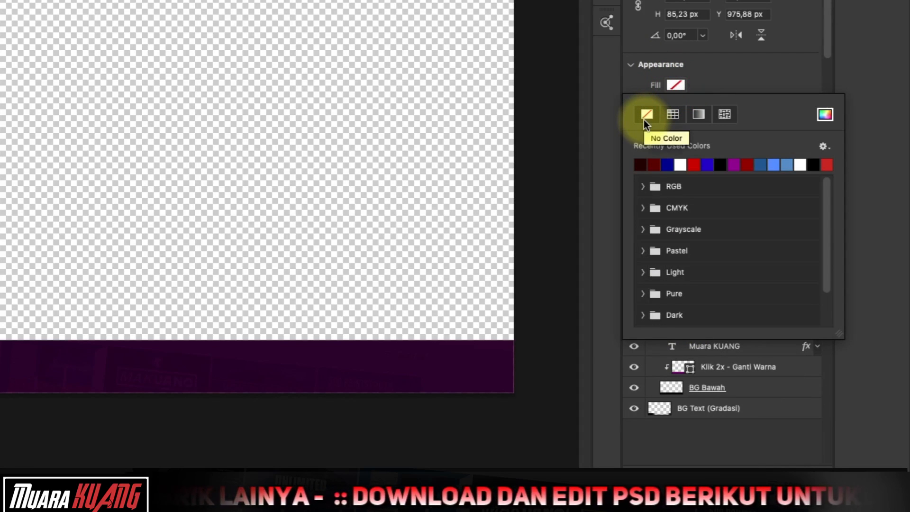
{"action": "left_click", "coordinate": [668, 165]}
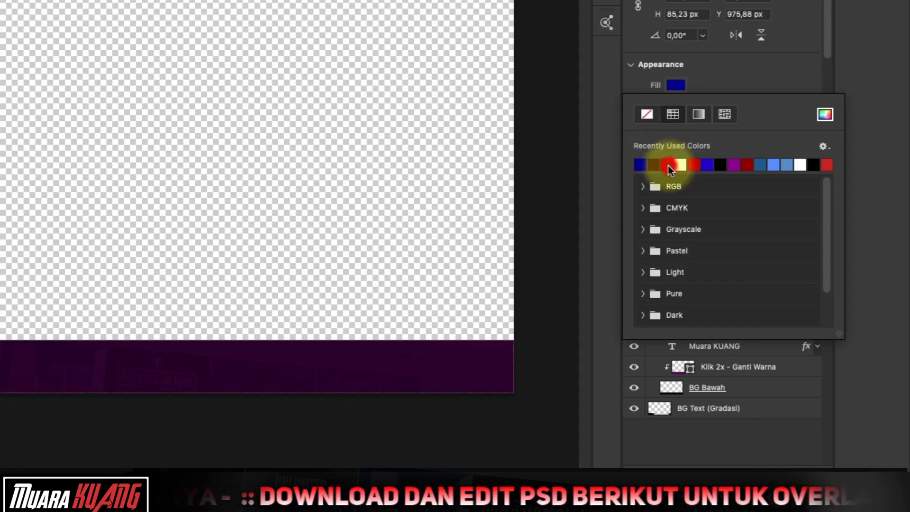
{"action": "left_click", "coordinate": [695, 165]}
{"action": "left_click", "coordinate": [709, 165]}
{"action": "left_click", "coordinate": [734, 165]}
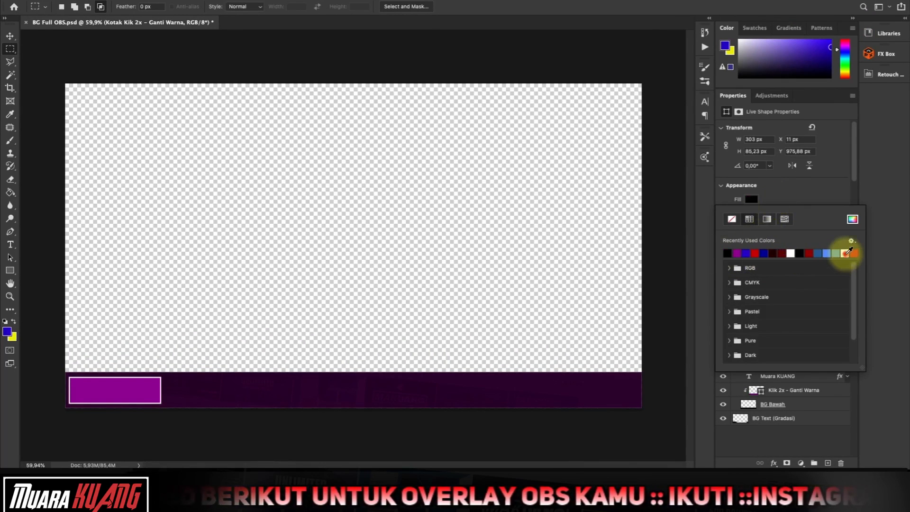
{"action": "left_click", "coordinate": [848, 252]}
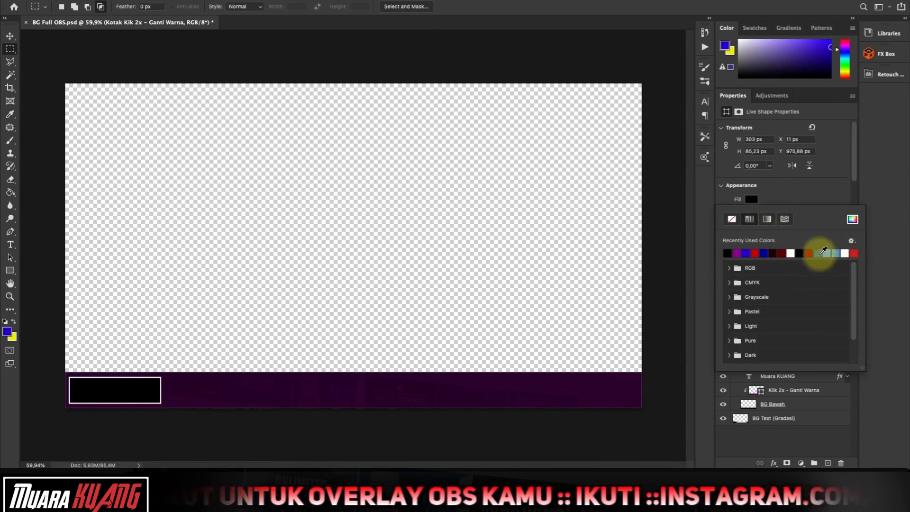
{"action": "left_click", "coordinate": [800, 254]}
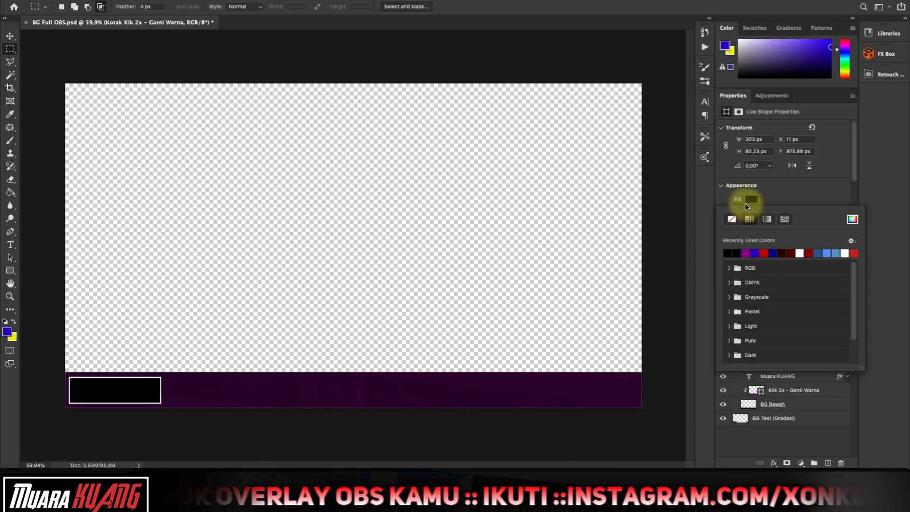
{"action": "left_click", "coordinate": [778, 198]}
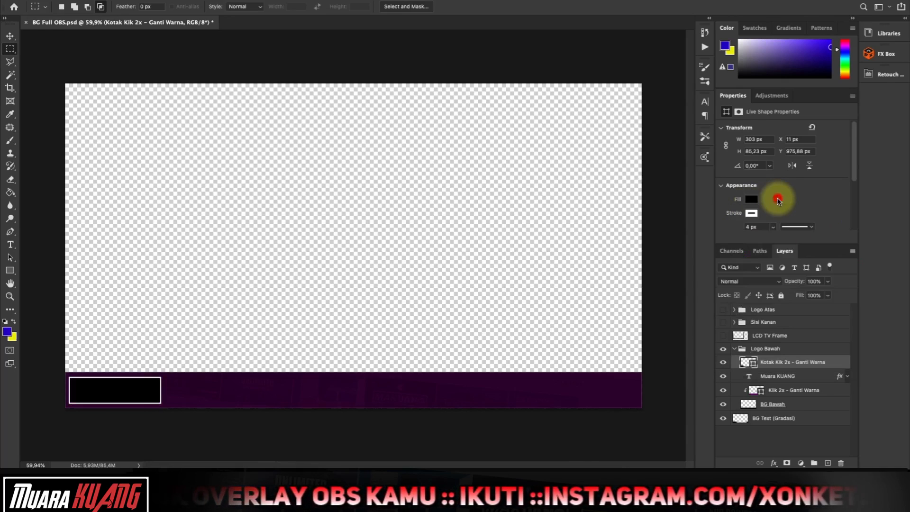
- Look at the logo box's stroke colour options and reduce its stroke width to about 3 px
{"action": "left_click", "coordinate": [751, 214]}
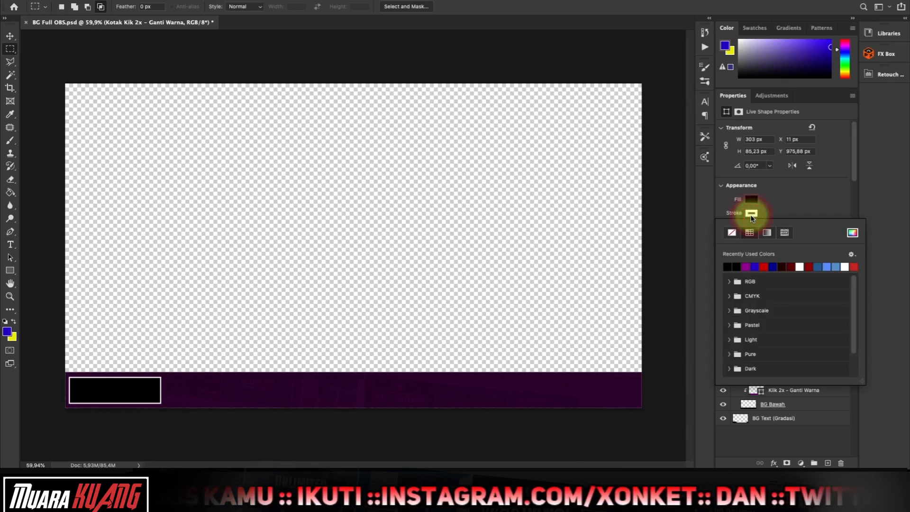
{"action": "left_click", "coordinate": [791, 214]}
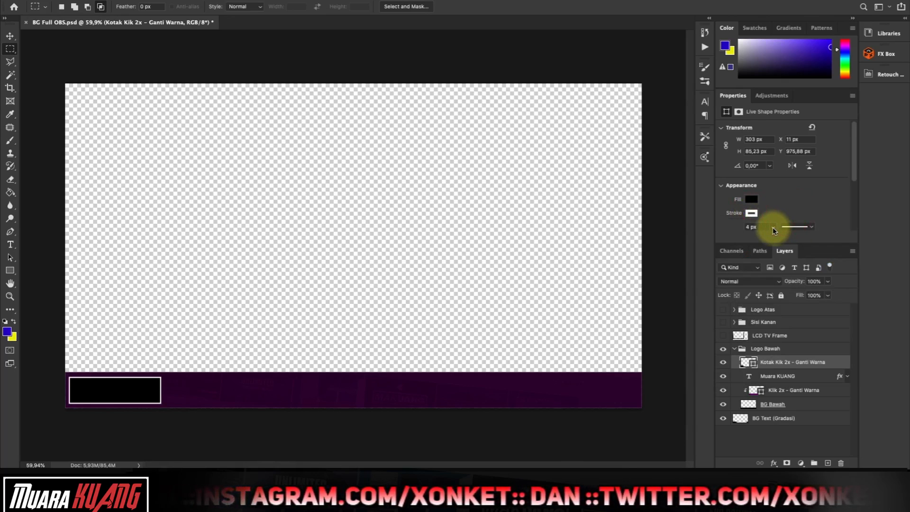
{"action": "left_click", "coordinate": [773, 226]}
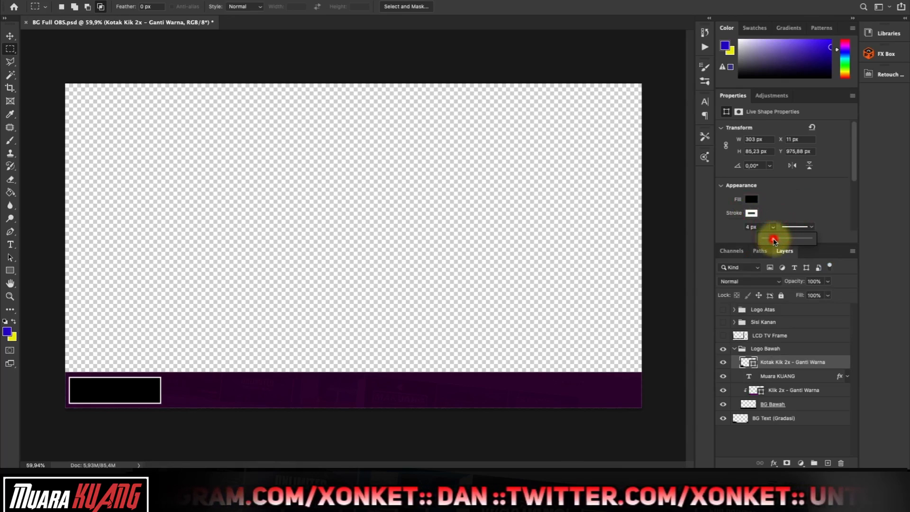
{"action": "left_click_drag", "start_coordinate": [775, 241], "coordinate": [773, 241]}
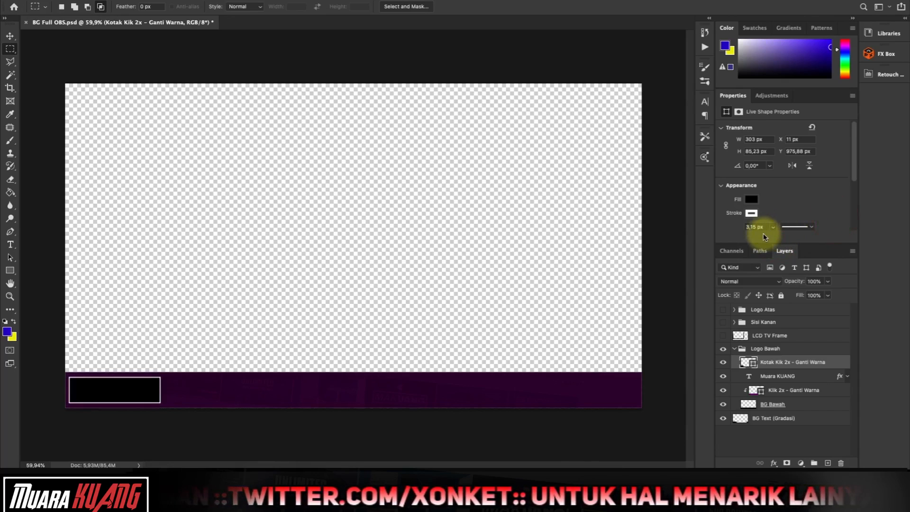
- Shift the Muara KUANG text layer up and down the stack, leaving it directly above the Kotak Kik 2x - Ganti Warna layer
{"action": "left_click", "coordinate": [778, 377]}
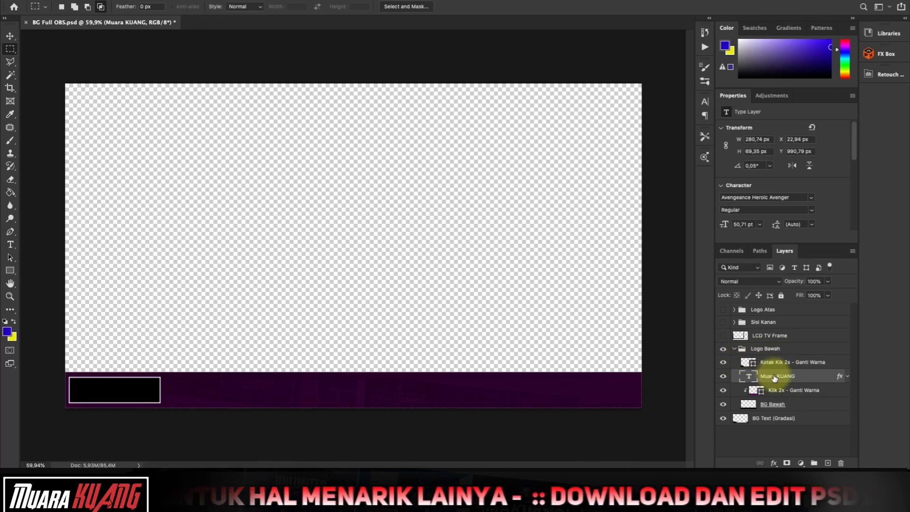
{"action": "left_click_drag", "start_coordinate": [773, 375], "coordinate": [775, 357]}
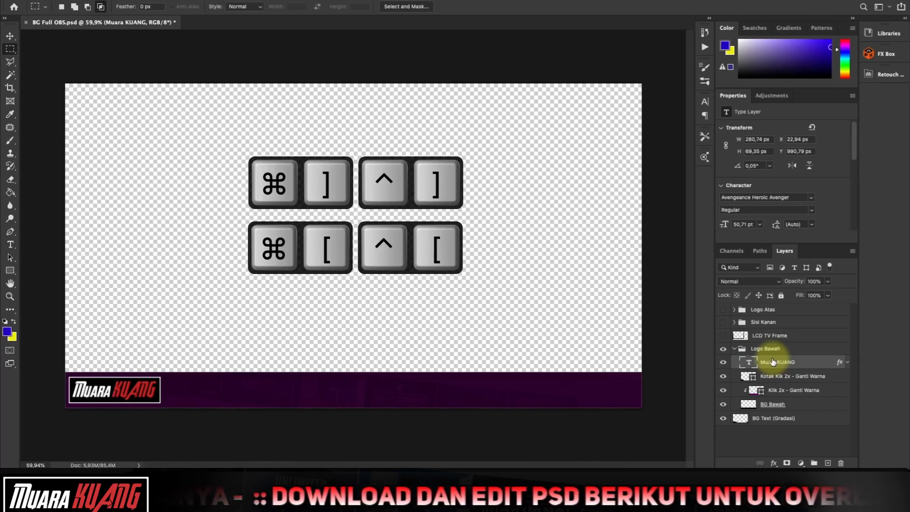
{"action": "key", "text": "ctrl+bracketright"}
{"action": "key", "text": "ctrl+bracketright"}
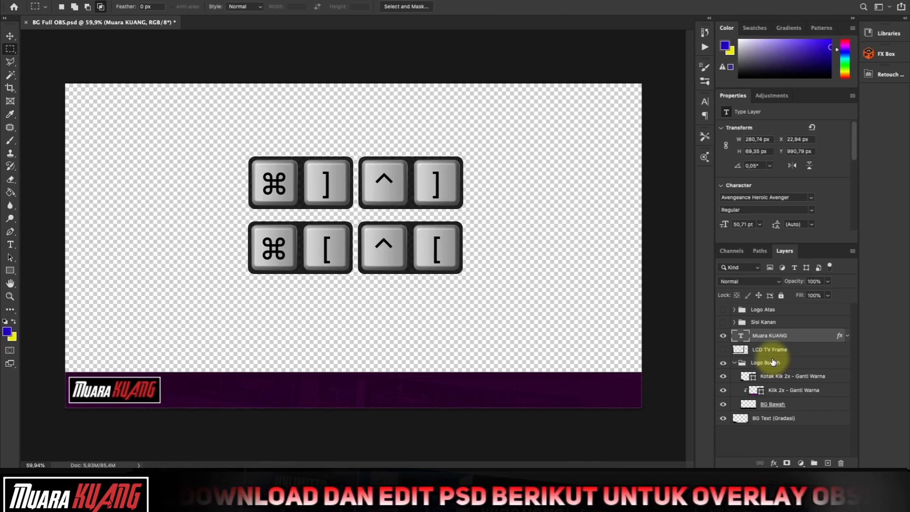
{"action": "key", "text": "ctrl+bracketleft"}
{"action": "key", "text": "ctrl+bracketleft"}
{"action": "key", "text": "ctrl+bracketleft"}
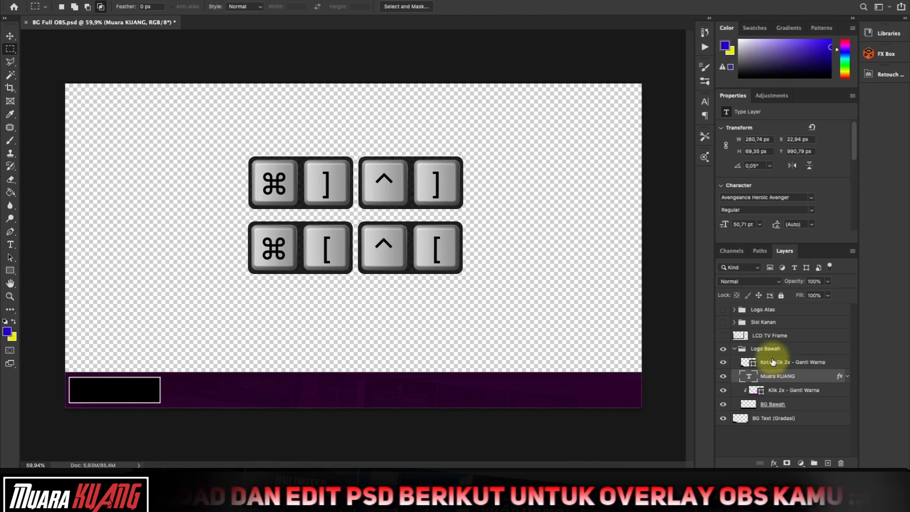
{"action": "key", "text": "ctrl+bracketright"}
{"action": "key", "text": "ctrl+bracketleft"}
{"action": "key", "text": "ctrl+bracketright"}
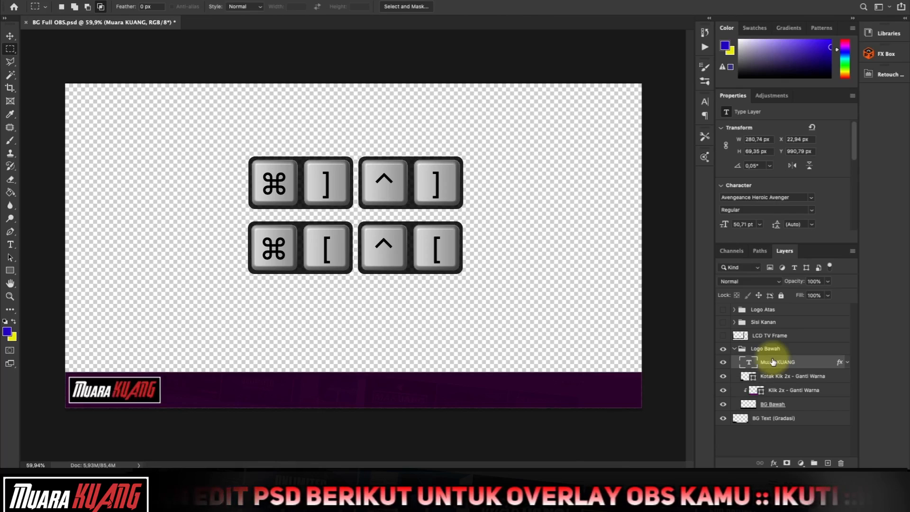
- Remove the fill colour from the Kotak Kik 2x - Ganti Warna logo box
{"action": "left_click", "coordinate": [754, 379]}
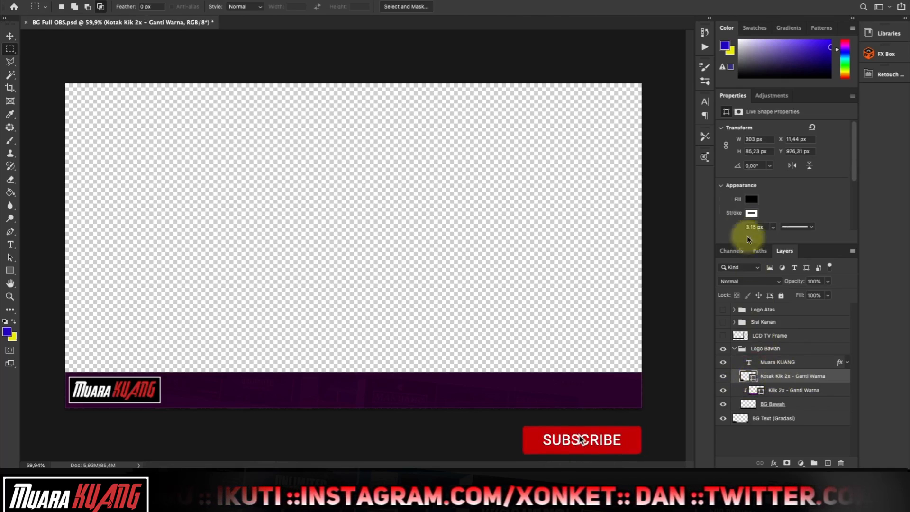
{"action": "left_click", "coordinate": [751, 199]}
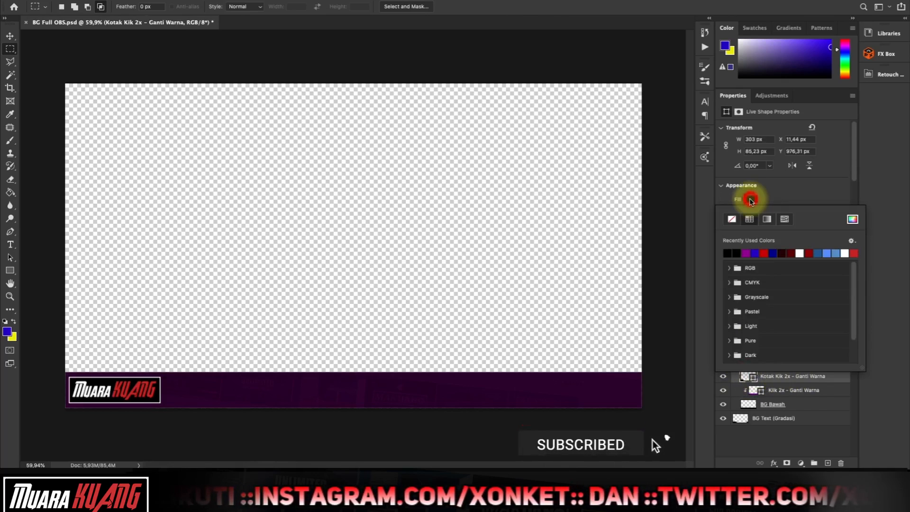
{"action": "left_click", "coordinate": [732, 220]}
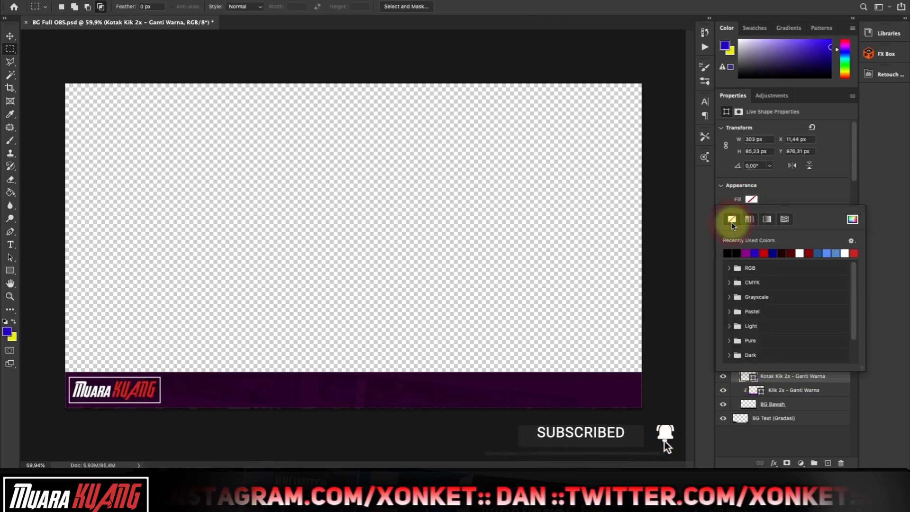
- Give the logo box a white stroke and set its width to about 5 px
{"action": "left_click", "coordinate": [756, 203]}
{"action": "left_click", "coordinate": [756, 213]}
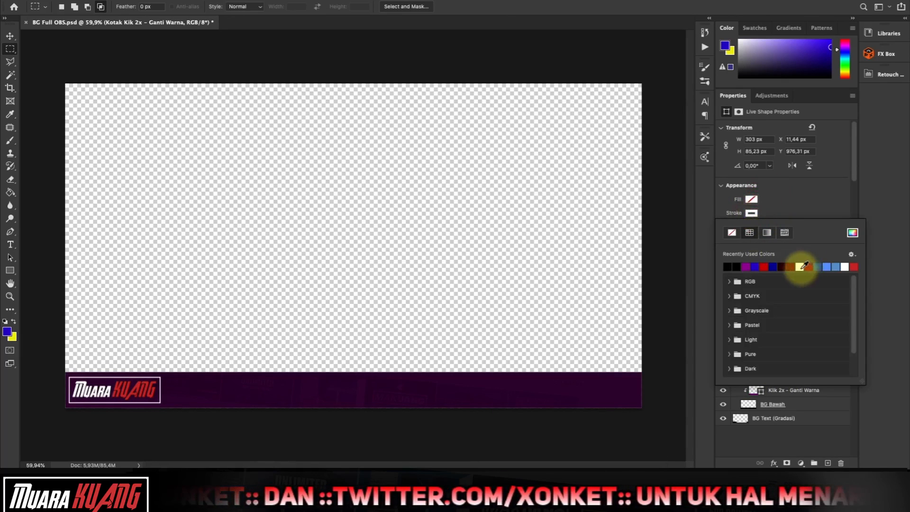
{"action": "left_click", "coordinate": [800, 267]}
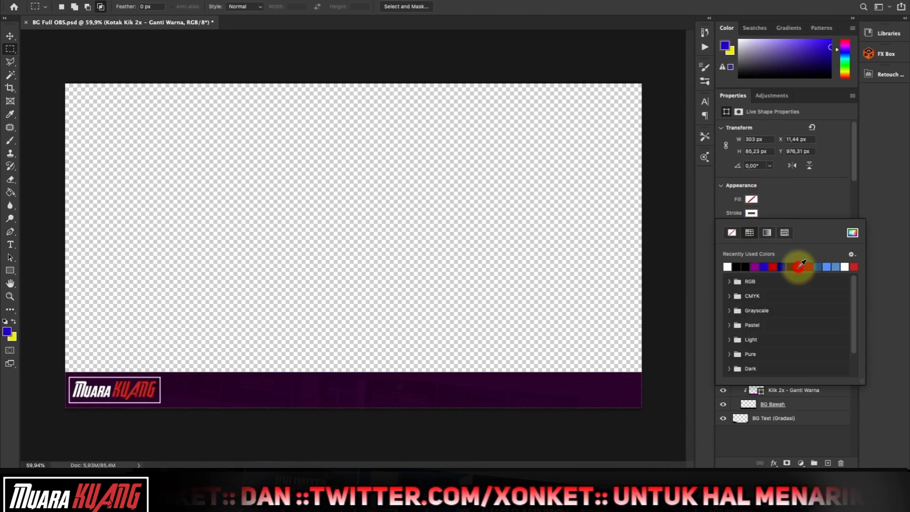
{"action": "left_click", "coordinate": [801, 209]}
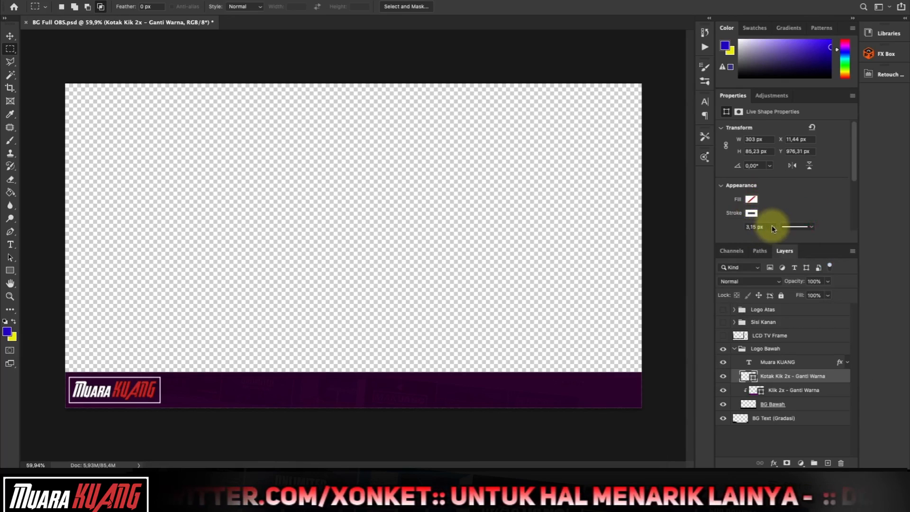
{"action": "left_click_drag", "start_coordinate": [772, 228], "coordinate": [776, 239]}
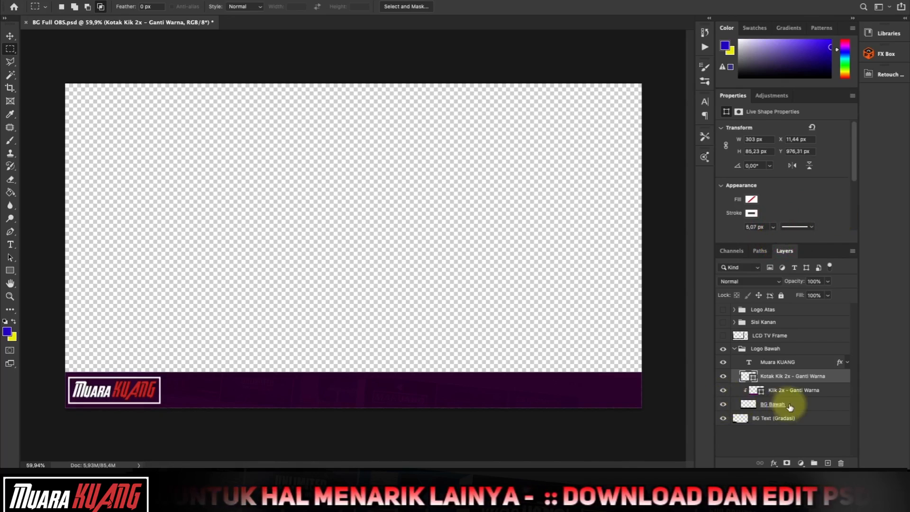
- Toggle the BG Bawah layer's visibility off and on to identify the bottom bar's background
{"action": "left_click", "coordinate": [723, 405]}
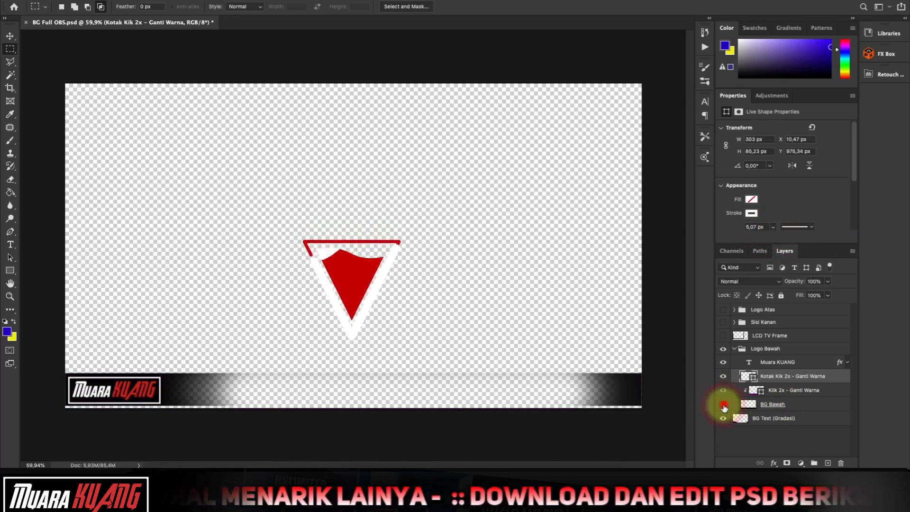
{"action": "left_click", "coordinate": [724, 405]}
{"action": "left_click", "coordinate": [724, 406]}
{"action": "left_click", "coordinate": [723, 406]}
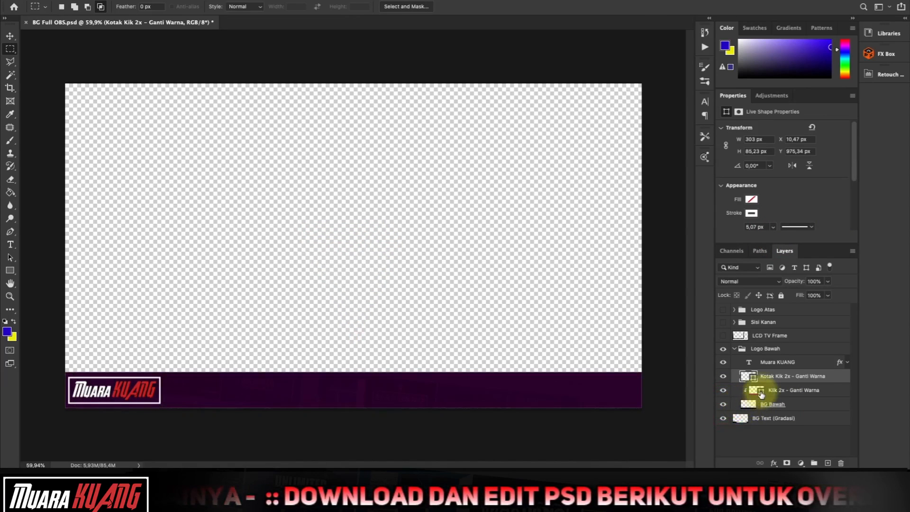
- Recolour the Klik 2x - Ganti Warna shape to magenta ff00ff and set its layer opacity to 52%
{"action": "left_click", "coordinate": [761, 394]}
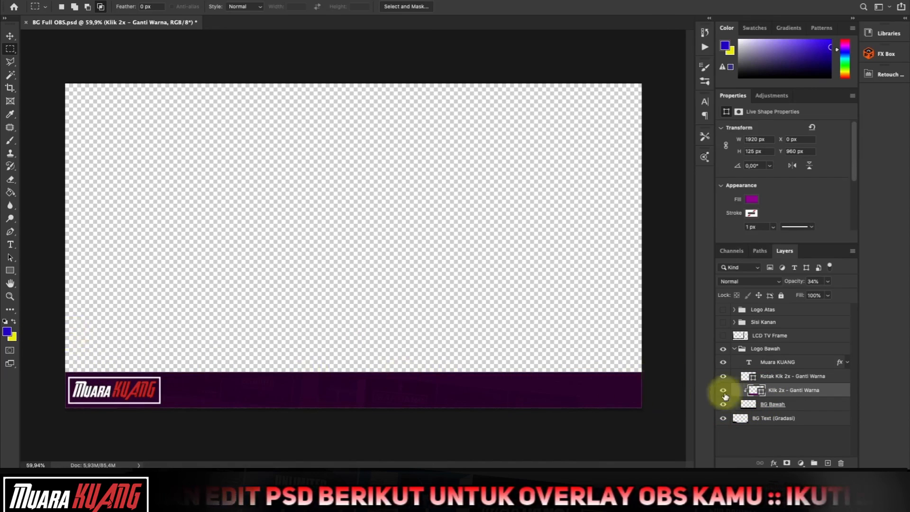
{"action": "double_click", "coordinate": [757, 390]}
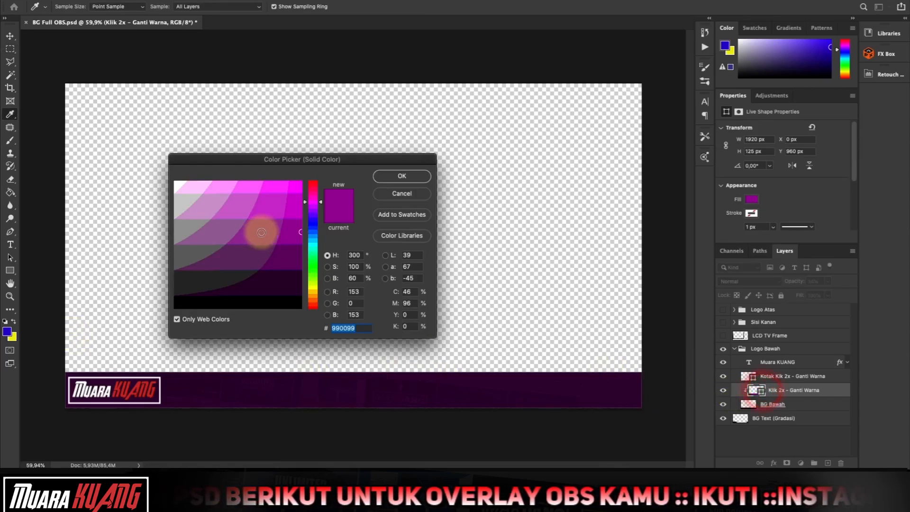
{"action": "left_click_drag", "start_coordinate": [262, 232], "coordinate": [293, 188]}
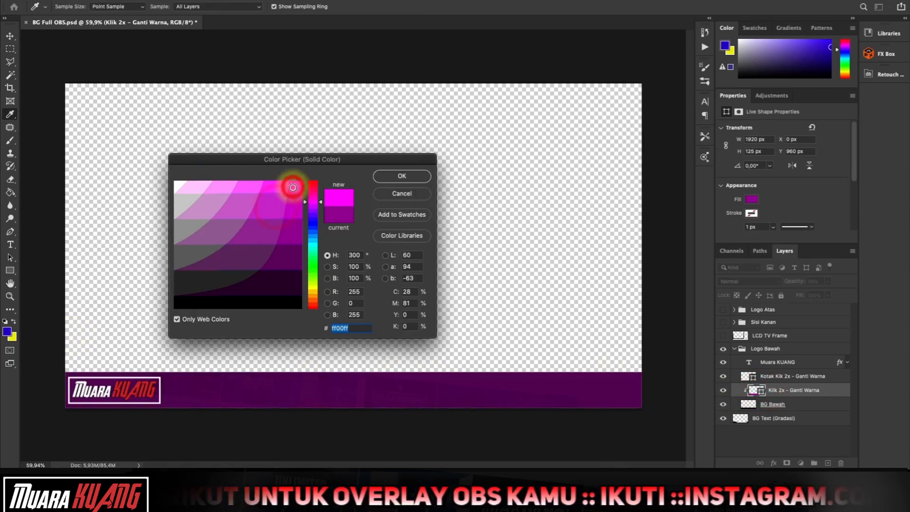
{"action": "left_click", "coordinate": [401, 176]}
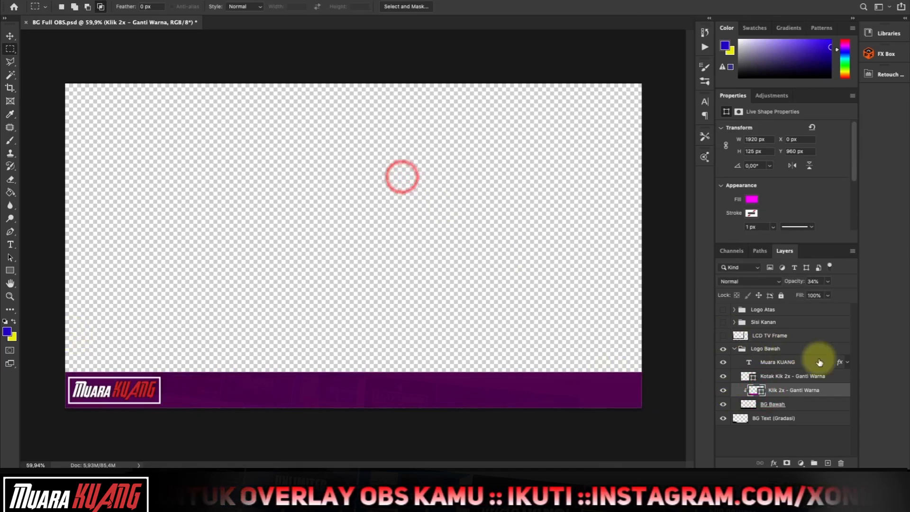
{"action": "left_click", "coordinate": [828, 281]}
{"action": "mouse_move", "coordinate": [822, 297]}
{"action": "left_mouse_down"}
{"action": "mouse_move", "coordinate": [852, 295]}
{"action": "mouse_move", "coordinate": [830, 297]}
{"action": "left_mouse_up"}
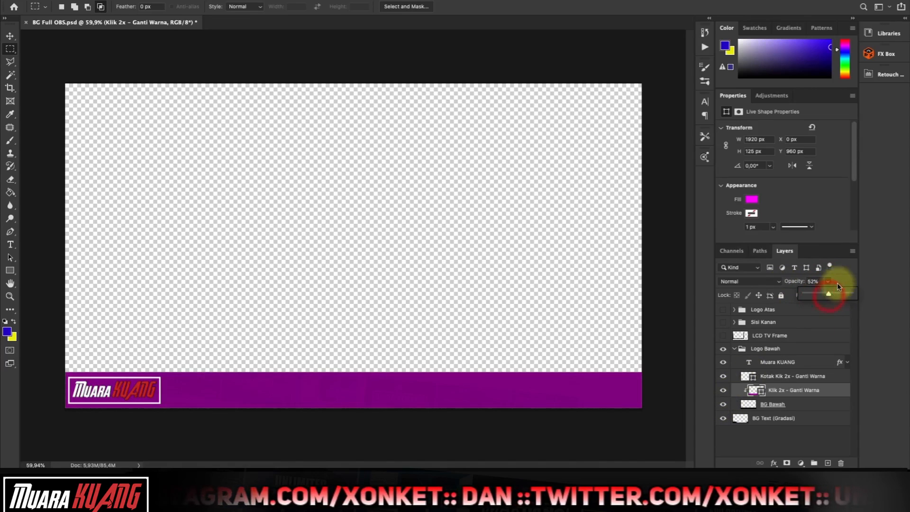
- Hide the Klik 2x - Ganti Warna layer and toggle BG Bawah off and on to check the bar beneath
{"action": "left_click", "coordinate": [722, 390]}
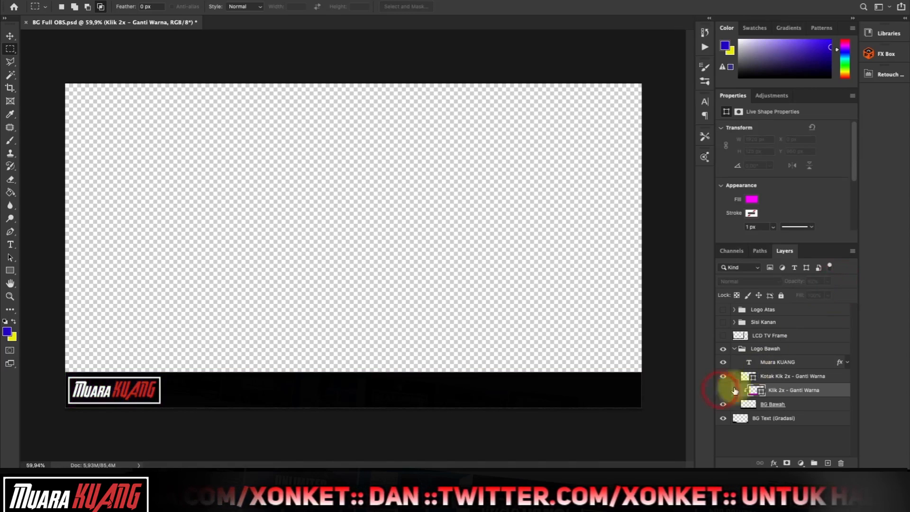
{"action": "left_click", "coordinate": [724, 405]}
{"action": "left_click", "coordinate": [724, 405]}
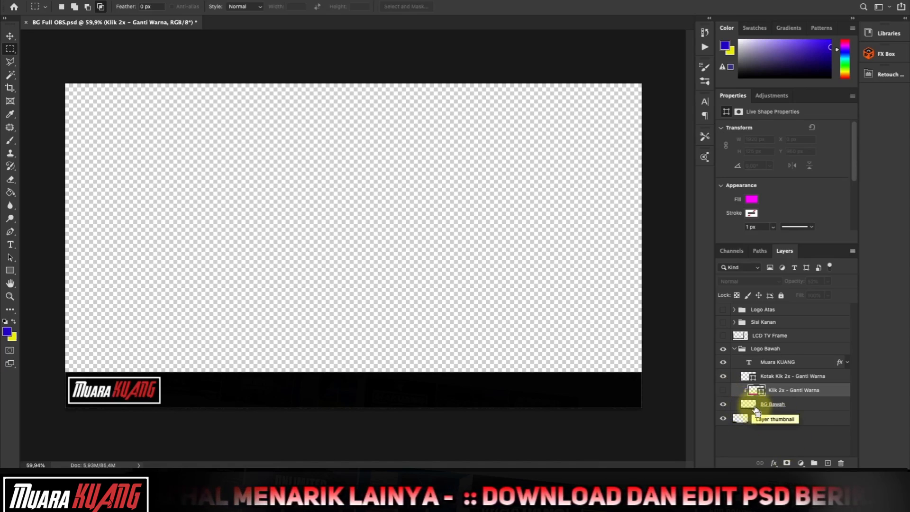
- Load the BG Bawah bar as a selection, fill it on its own layer with dark grey 333333 using the Paint Bucket, and deselect
{"action": "left_click", "coordinate": [754, 408], "text": "ctrl"}
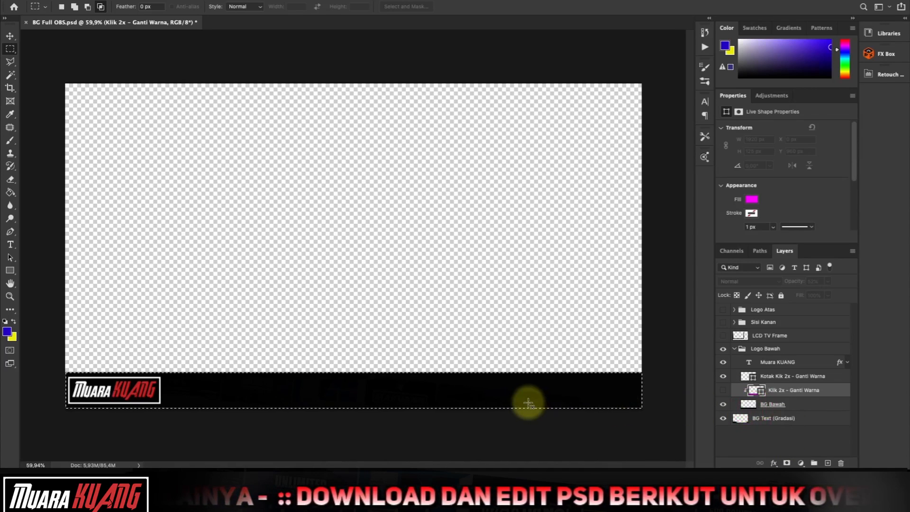
{"action": "left_click", "coordinate": [810, 408]}
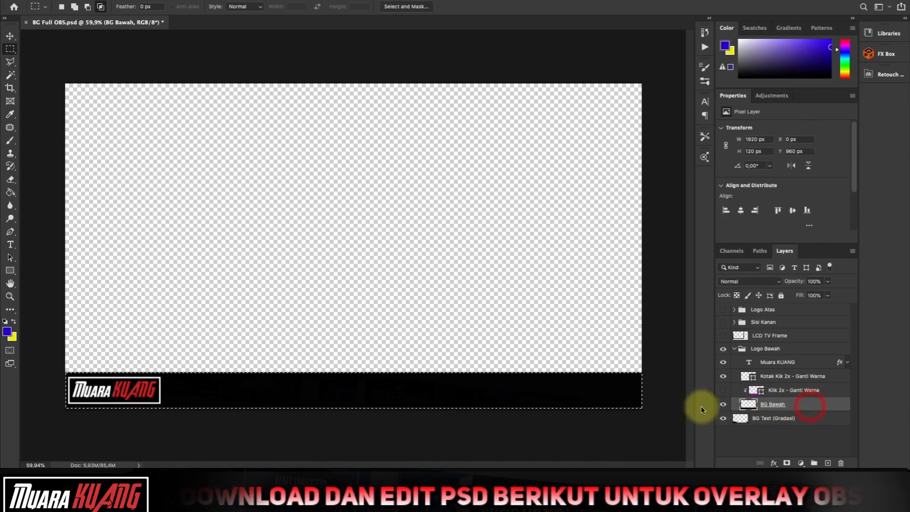
{"action": "left_click", "coordinate": [6, 331]}
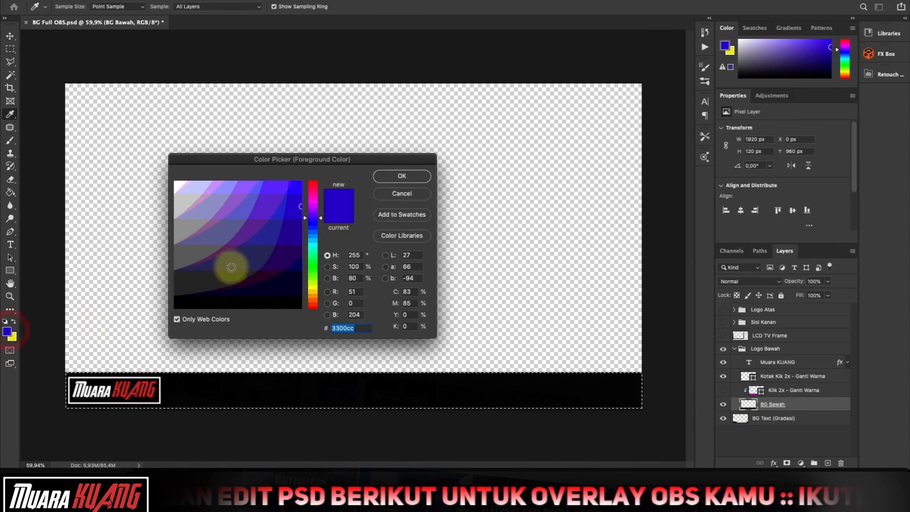
{"action": "left_click", "coordinate": [204, 281]}
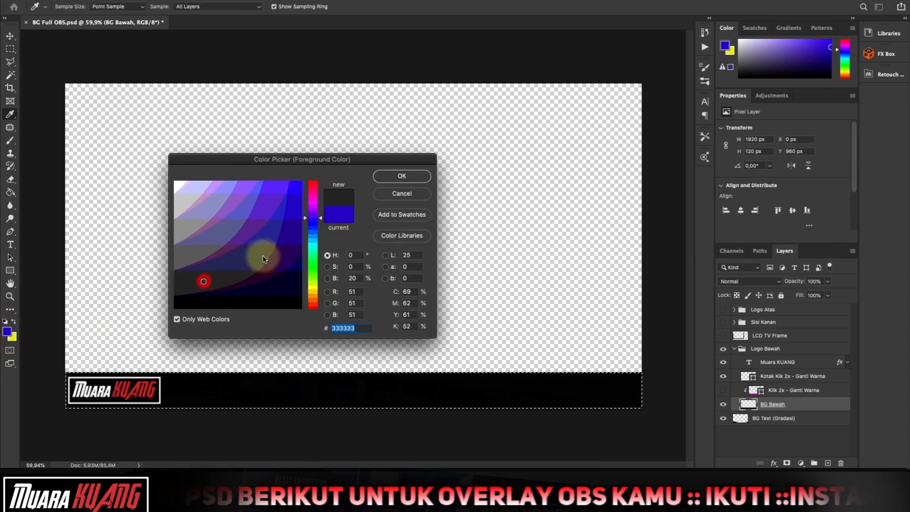
{"action": "left_click", "coordinate": [411, 176]}
{"action": "key", "text": "m"}
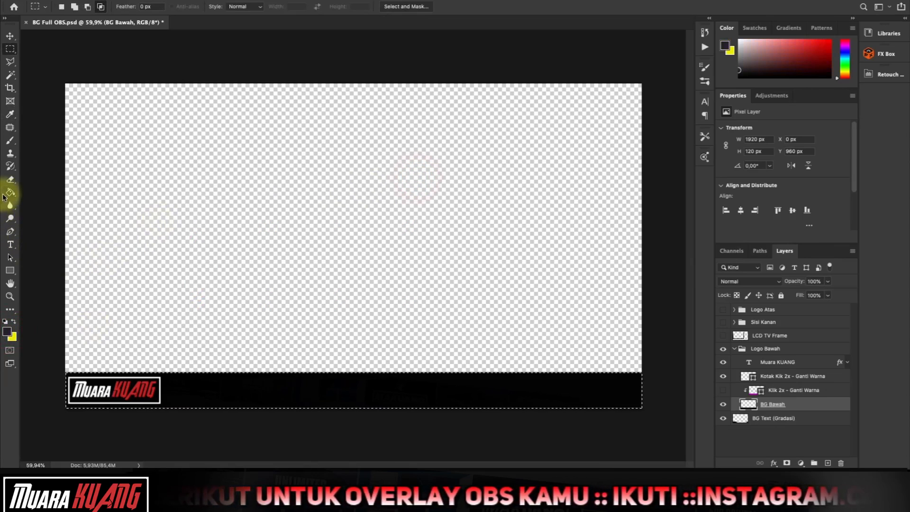
{"action": "left_click", "coordinate": [8, 193]}
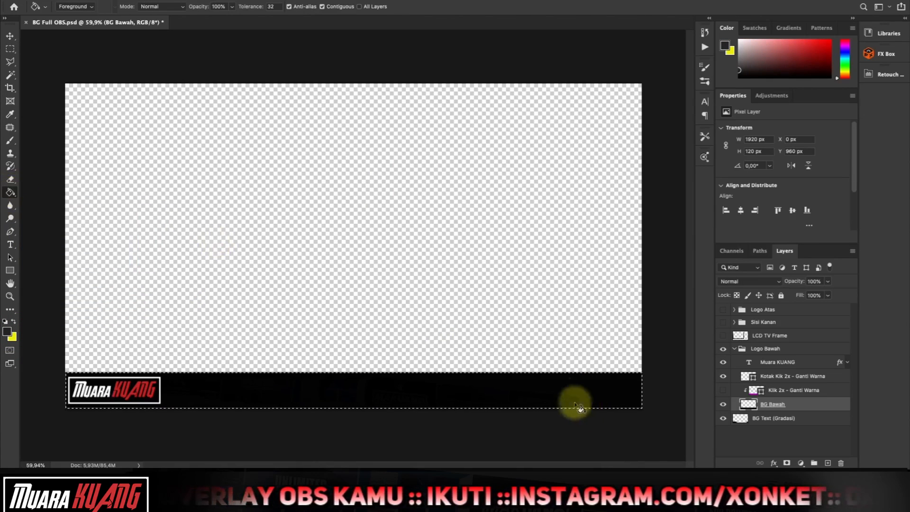
{"action": "left_click", "coordinate": [521, 383]}
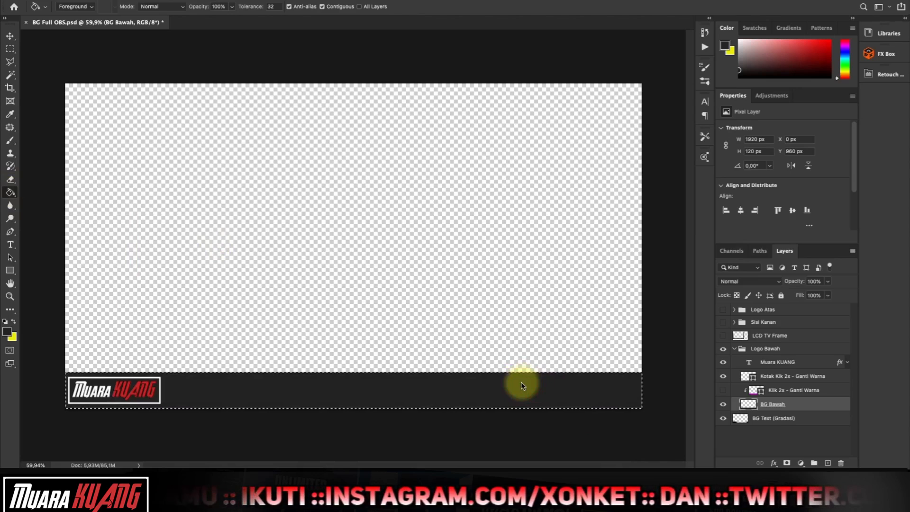
{"action": "key", "text": "ctrl+d"}
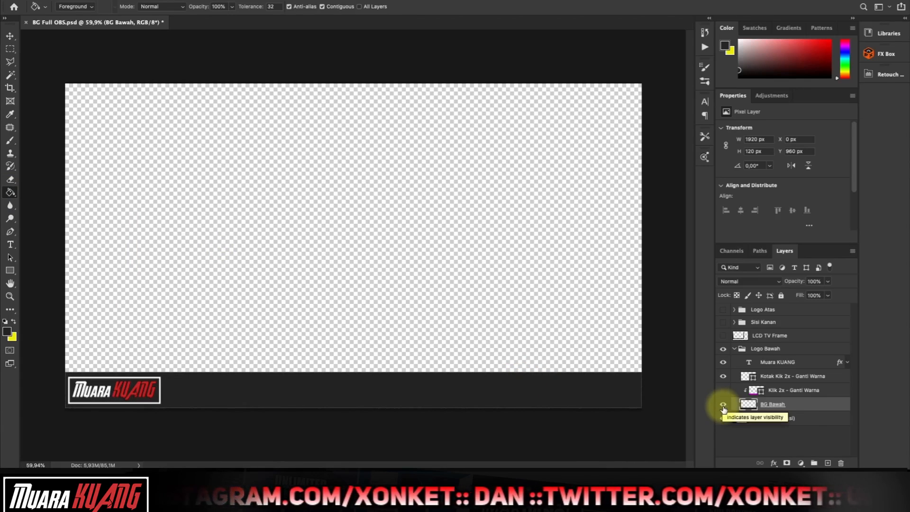
- Toggle the Muara KUANG text and BG Bawah layers off and on to check the recoloured bar
{"action": "left_click", "coordinate": [722, 363]}
{"action": "left_click", "coordinate": [723, 363]}
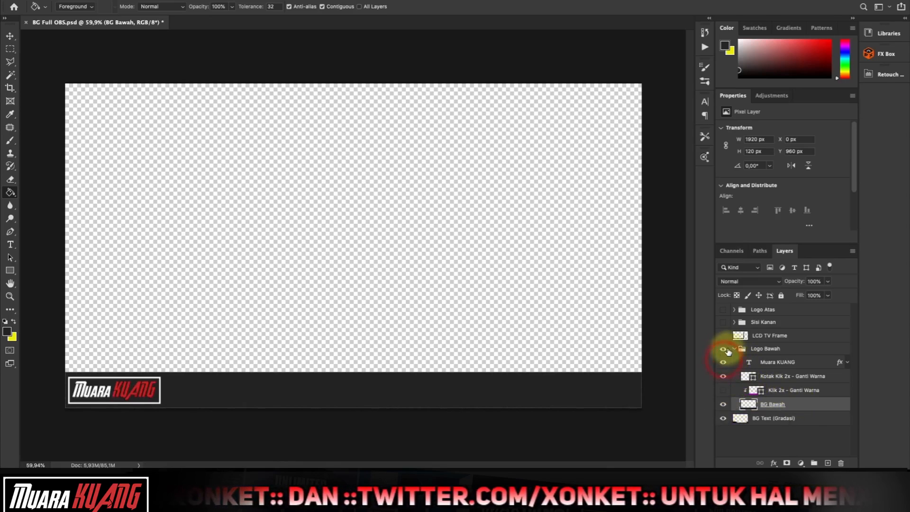
{"action": "left_click", "coordinate": [722, 405]}
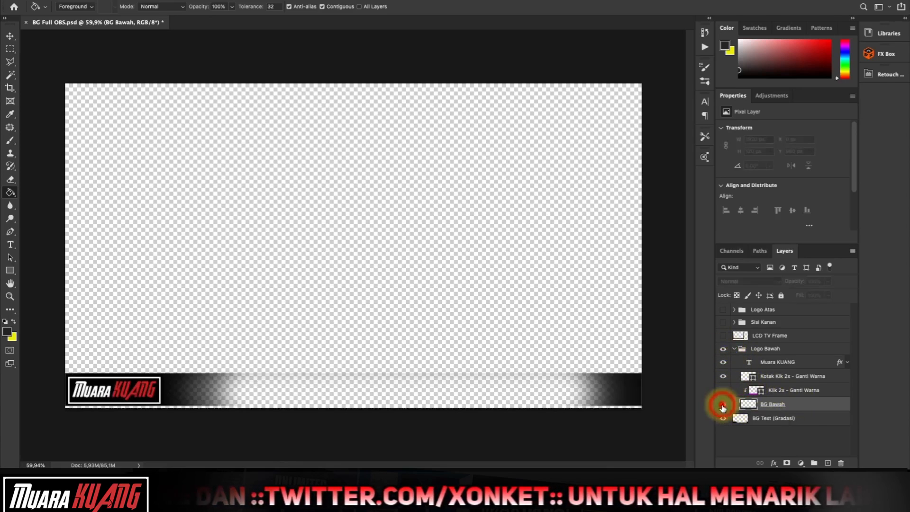
{"action": "left_click", "coordinate": [722, 406]}
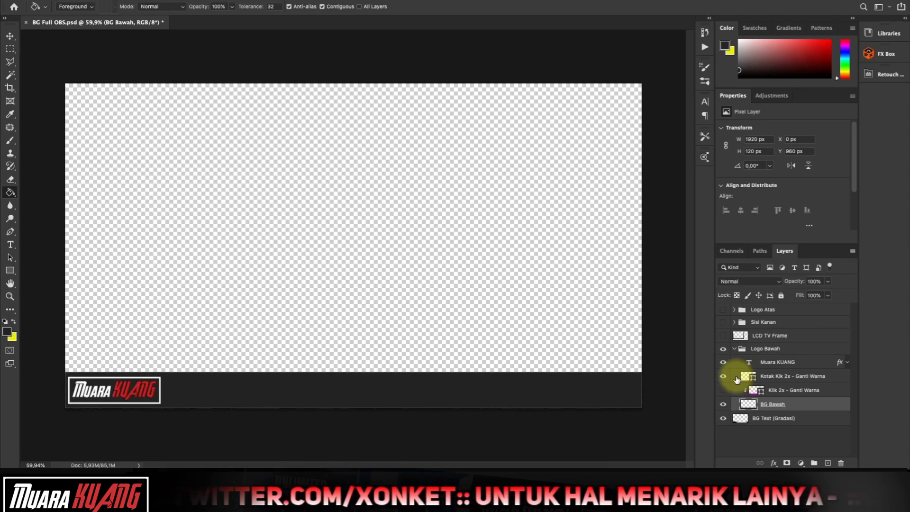
- Collapse the Logo Bawah group and draw a rectangular marquee around the full-width bottom bar with its logo
{"action": "left_click", "coordinate": [734, 350]}
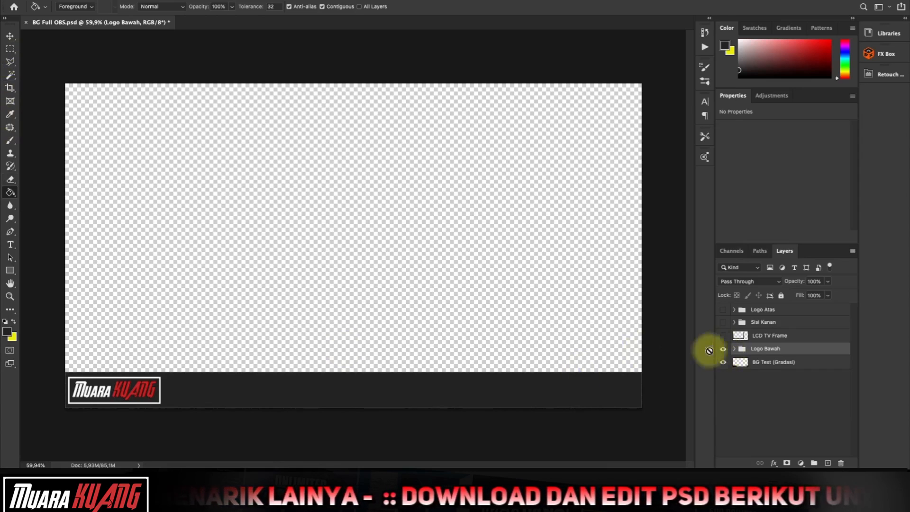
{"action": "left_click", "coordinate": [10, 48]}
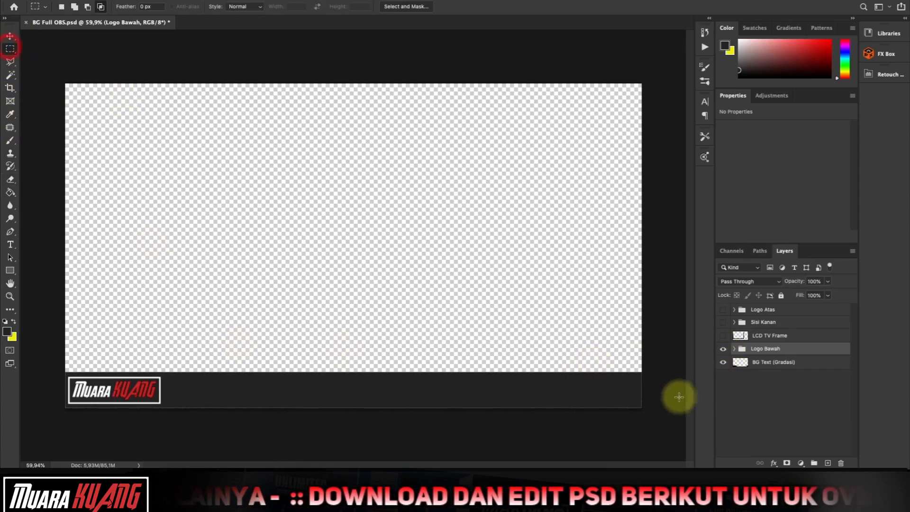
{"action": "left_click_drag", "start_coordinate": [655, 367], "coordinate": [65, 432]}
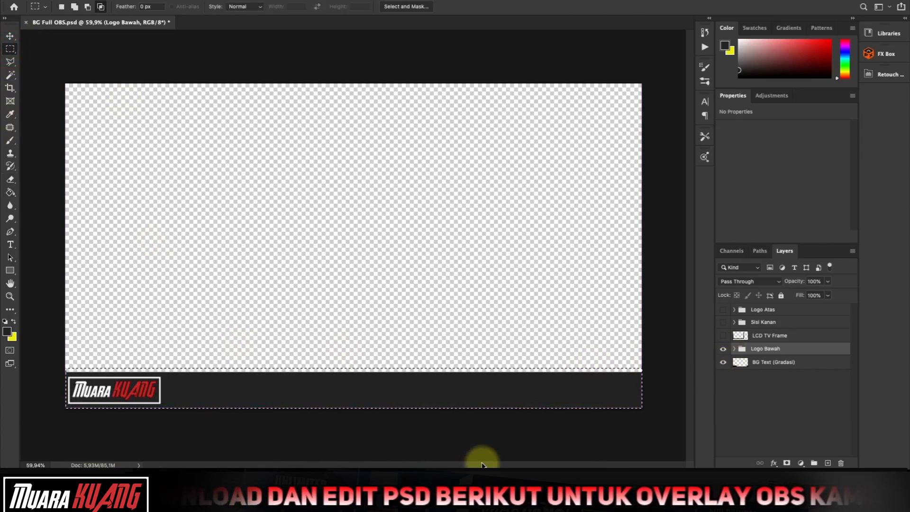
- Load the BG Bawah bar as a selection and paste a merged copy with its logo into a new 1920 x 120 px transparent document
{"action": "left_click", "coordinate": [734, 349]}
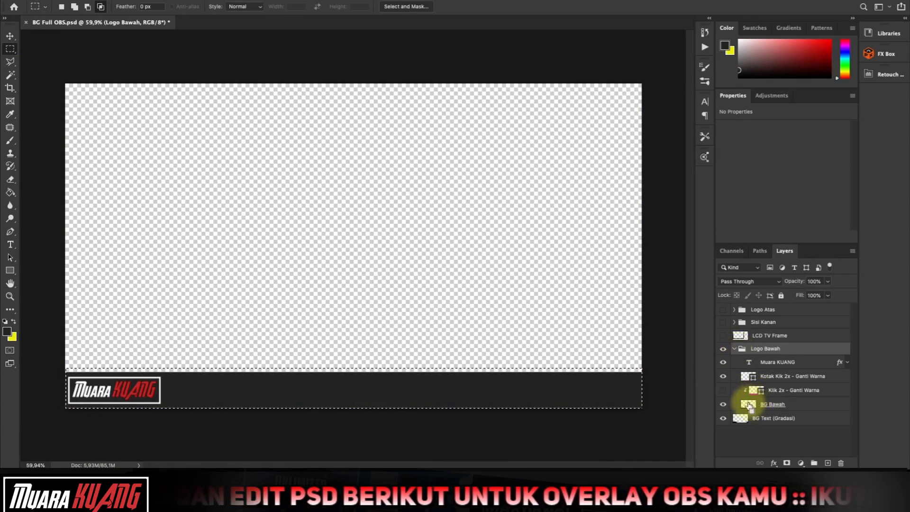
{"action": "left_click", "coordinate": [749, 404], "text": "ctrl"}
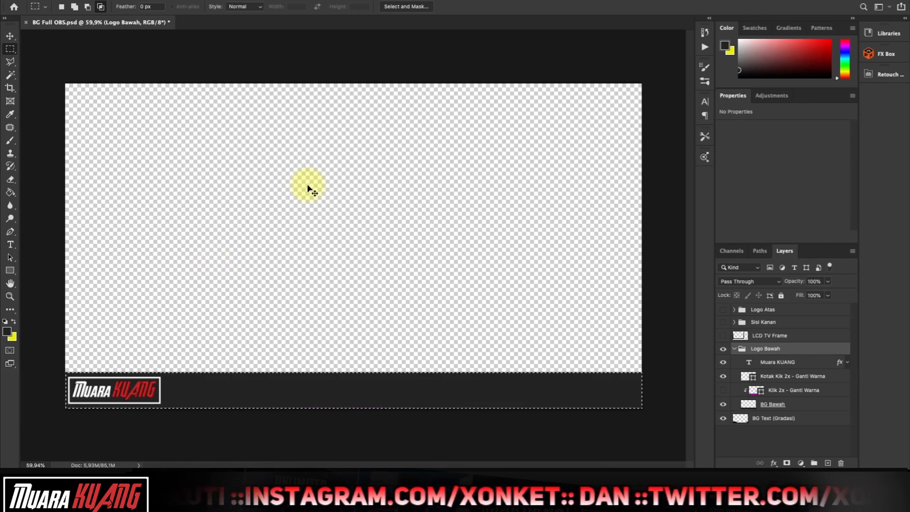
{"action": "key", "text": "super+n"}
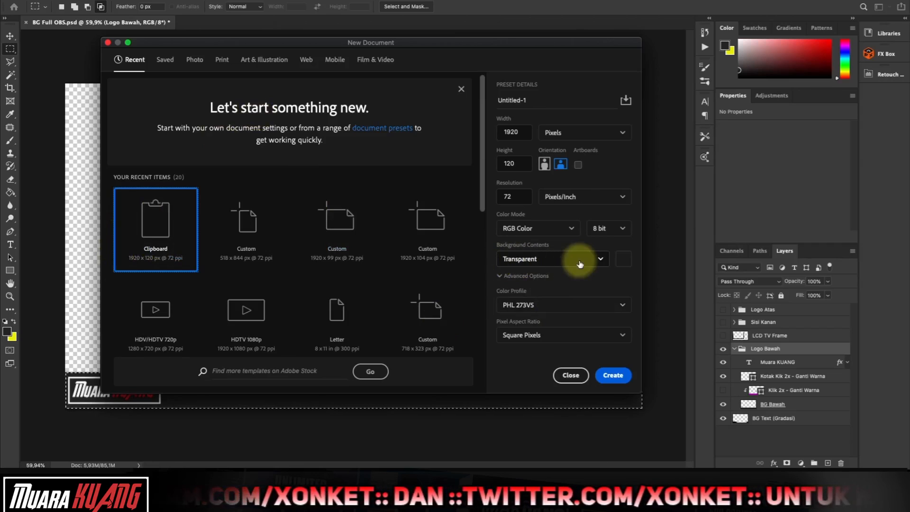
{"action": "left_click", "coordinate": [611, 375]}
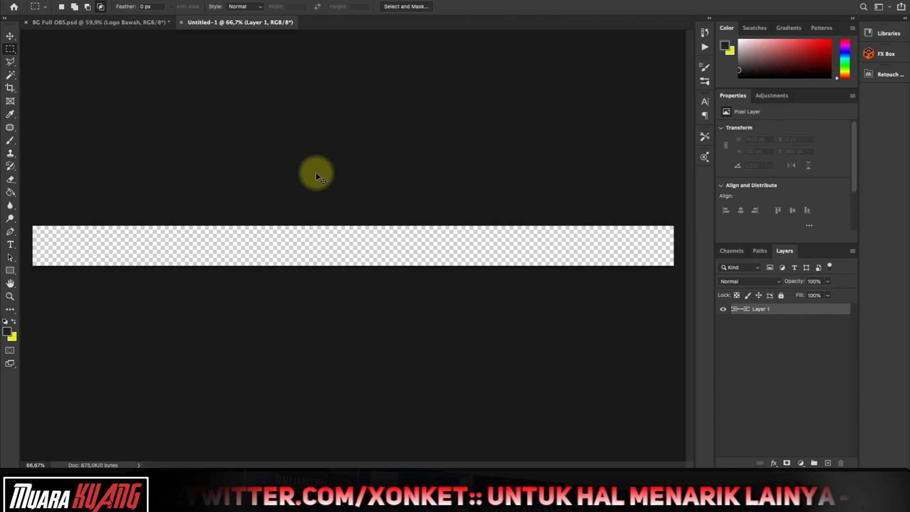
{"action": "key", "text": "ctrl+v"}
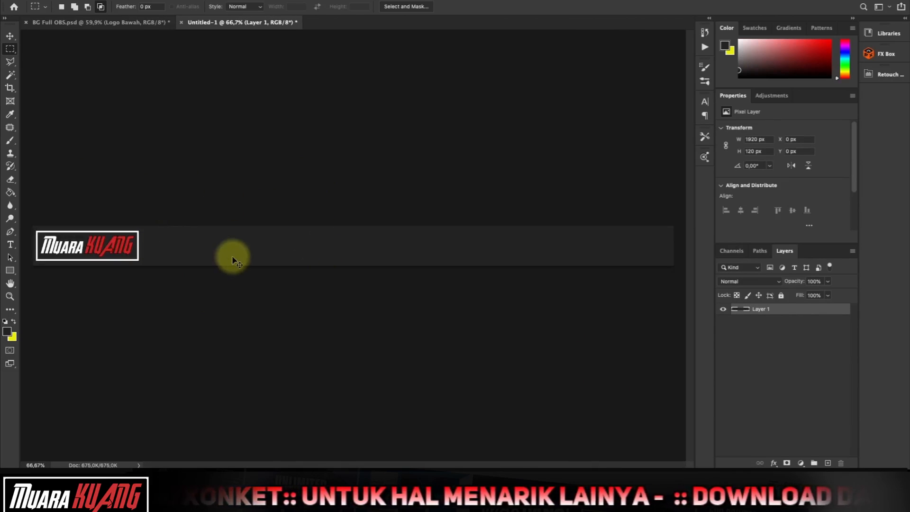
- Save the pasted bar as logo bawah.png in the OBS folder in PNG format with large file size, and close its document
{"action": "key", "text": "super+s"}
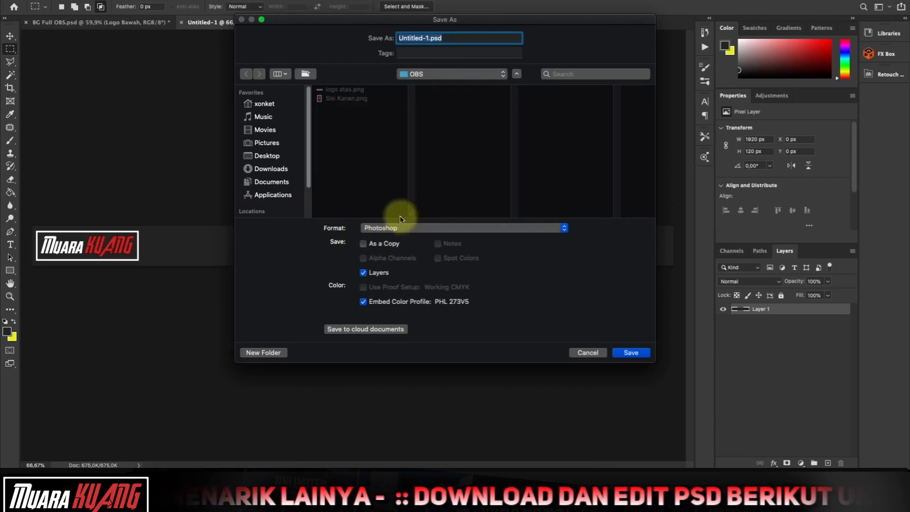
{"action": "left_click", "coordinate": [380, 228]}
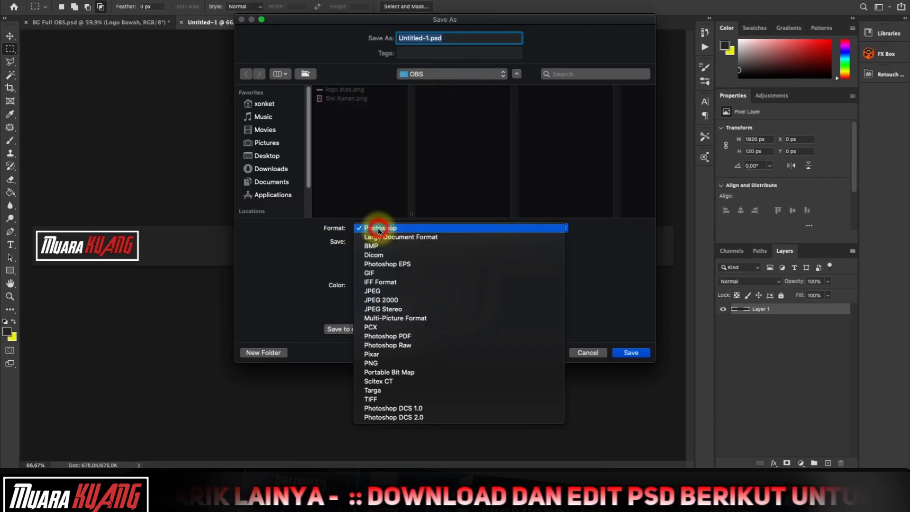
{"action": "left_click", "coordinate": [376, 363]}
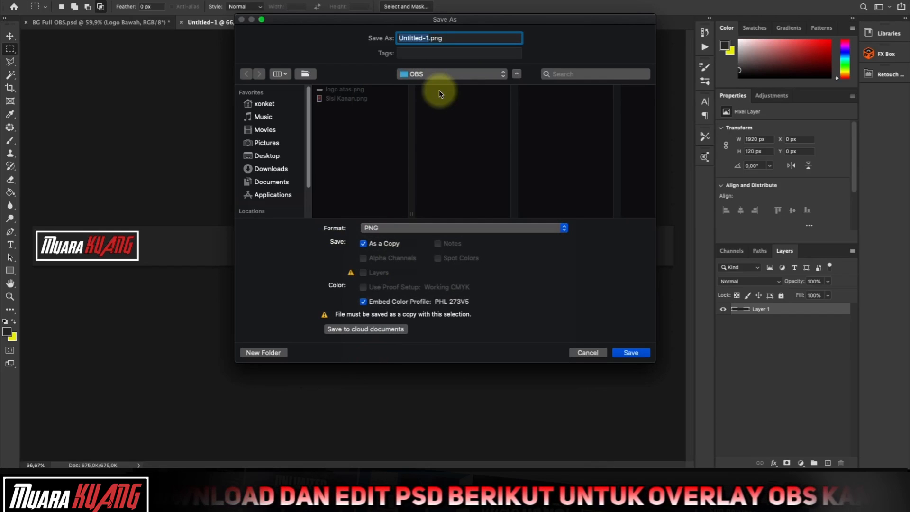
{"action": "type", "text": "log"}
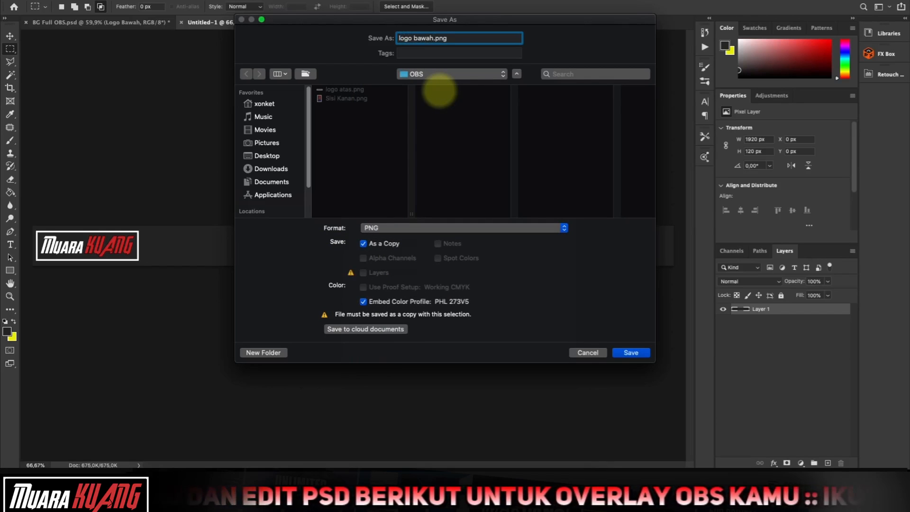
{"action": "type", "text": "o bawah"}
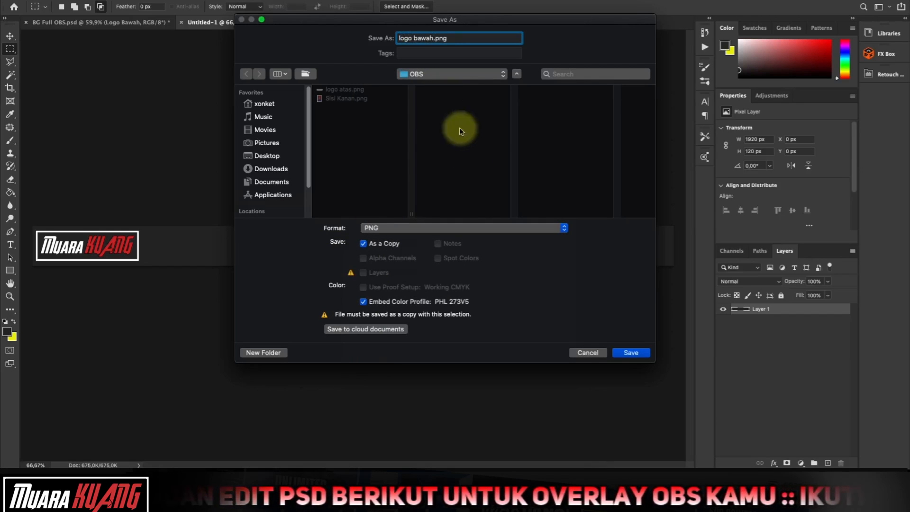
{"action": "left_click", "coordinate": [629, 353]}
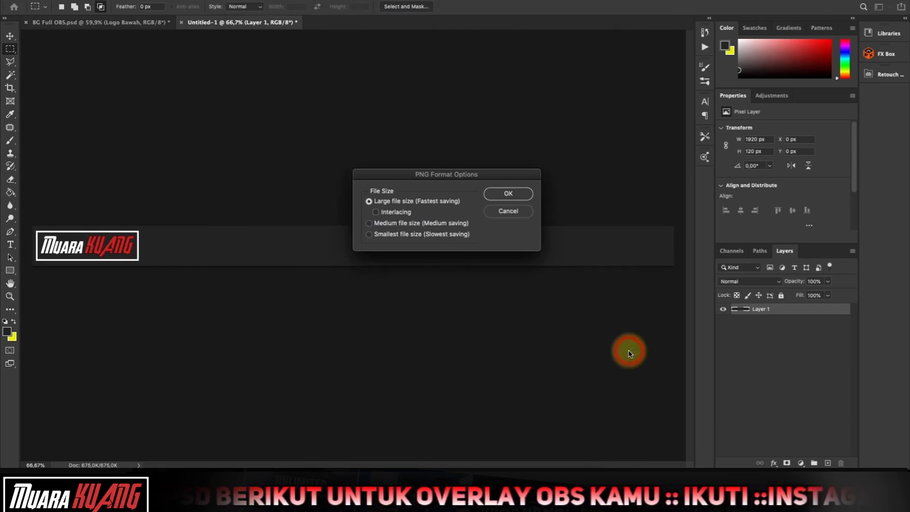
{"action": "left_click", "coordinate": [499, 194]}
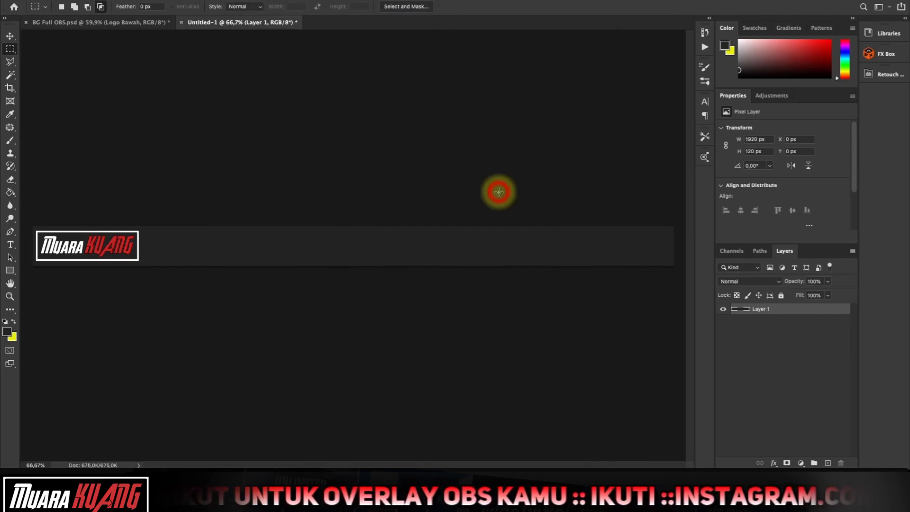
{"action": "left_click", "coordinate": [183, 22]}
{"action": "left_click", "coordinate": [410, 144]}
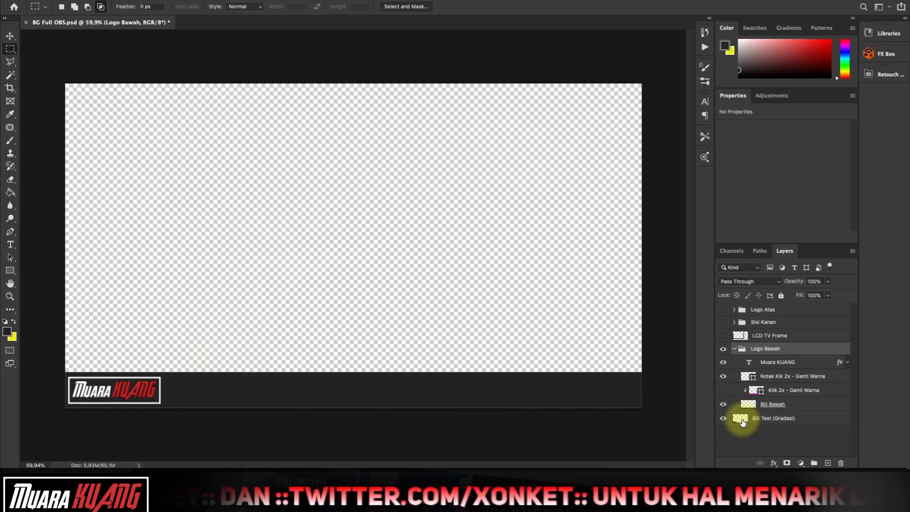
- Hide the BG Bawah, Muara KUANG and Kotak Klik 2x - Ganti Warna layers, keeping BG Text (Gradasi) shown
{"action": "left_click", "coordinate": [723, 404]}
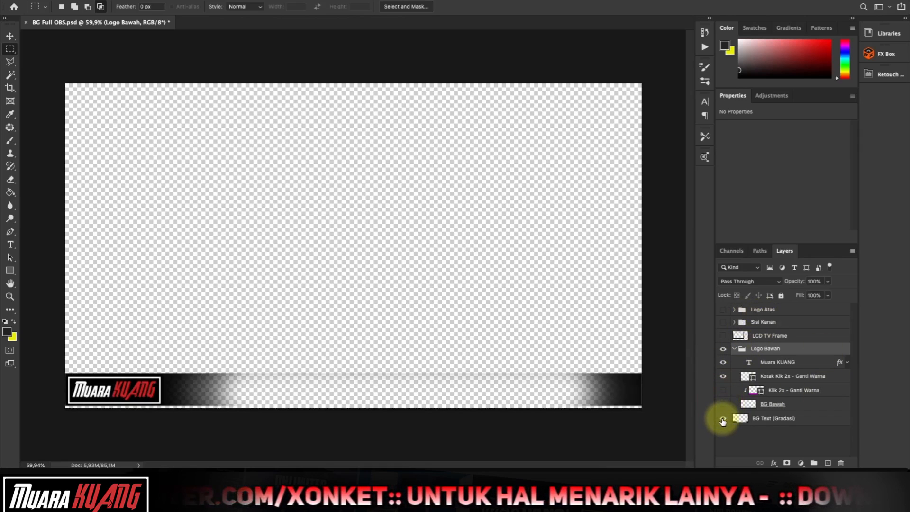
{"action": "left_click", "coordinate": [723, 419]}
{"action": "left_click", "coordinate": [723, 418]}
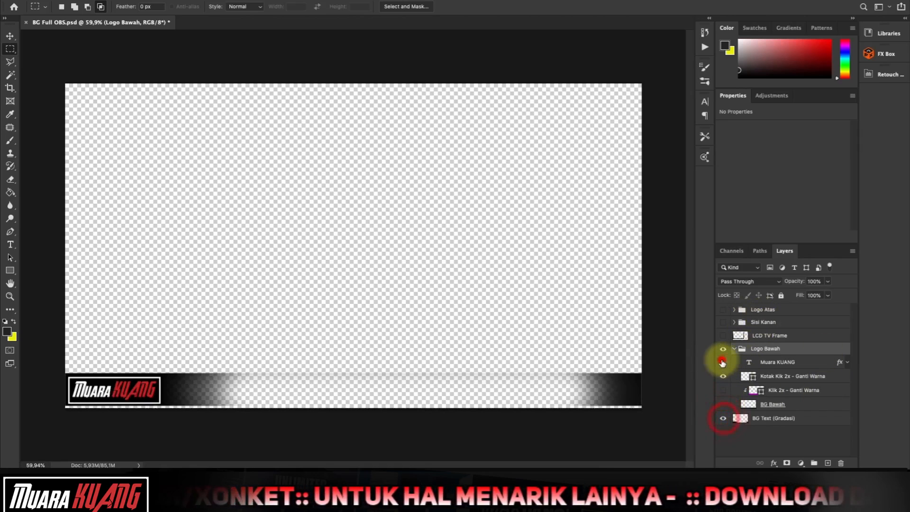
{"action": "left_click", "coordinate": [723, 362]}
{"action": "left_click", "coordinate": [722, 377]}
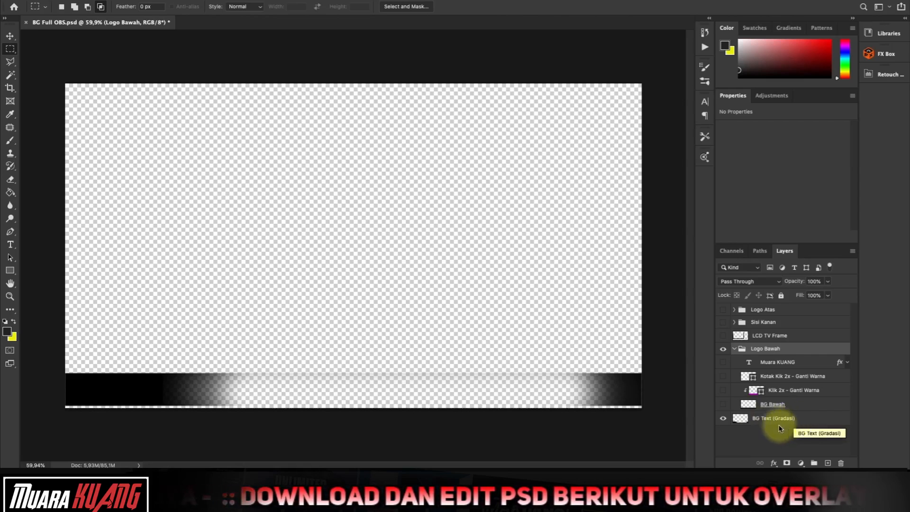
- Marquee the full-width bottom gradient on BG Text (Gradasi) and paste a copy into a new 1920 x 110 px transparent document
{"action": "left_click_drag", "start_coordinate": [66, 372], "coordinate": [671, 431]}
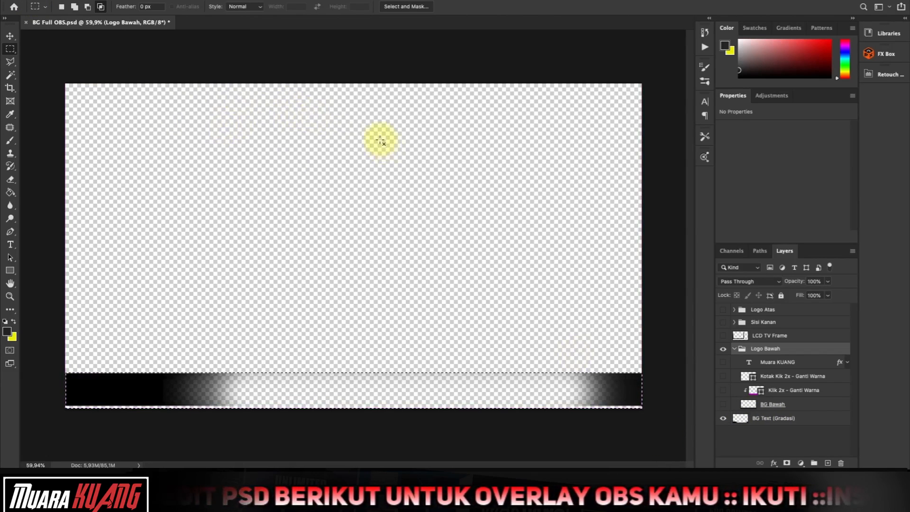
{"action": "left_click", "coordinate": [761, 418]}
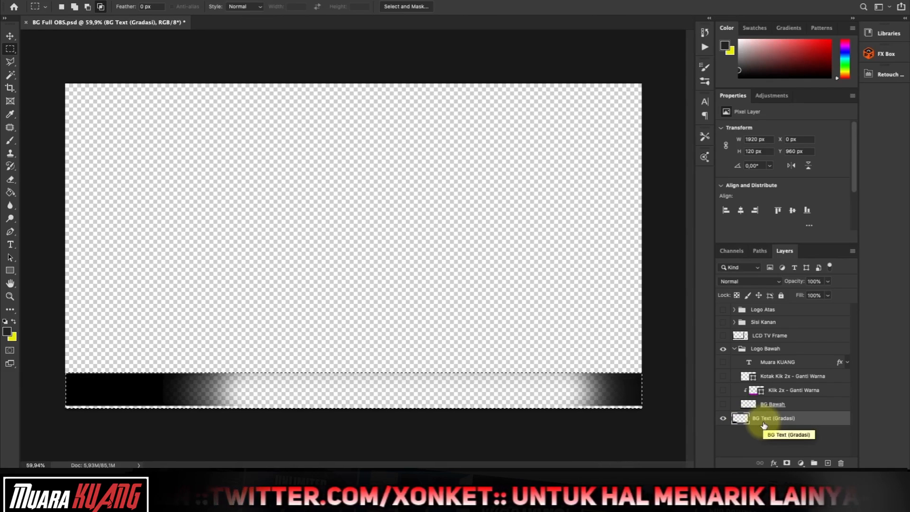
{"action": "key", "text": "ctrl+n"}
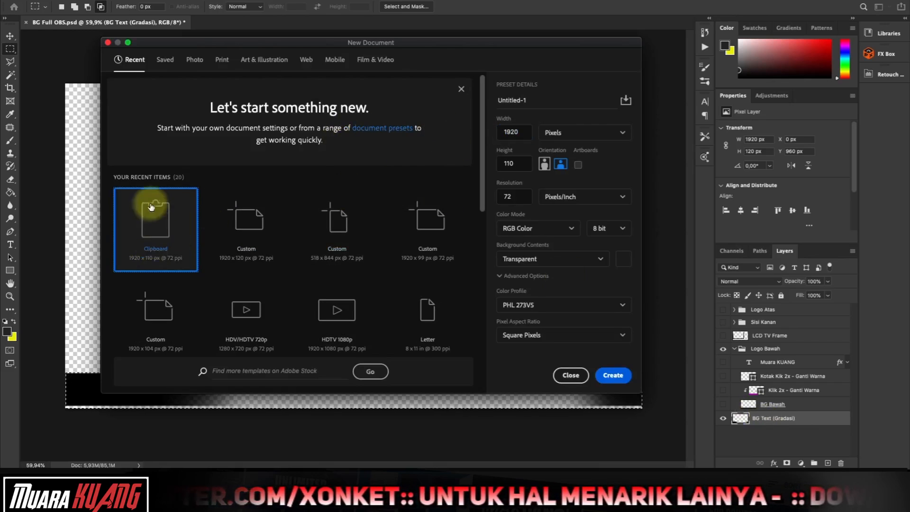
{"action": "left_click", "coordinate": [608, 377]}
{"action": "key", "text": "ctrl+v"}
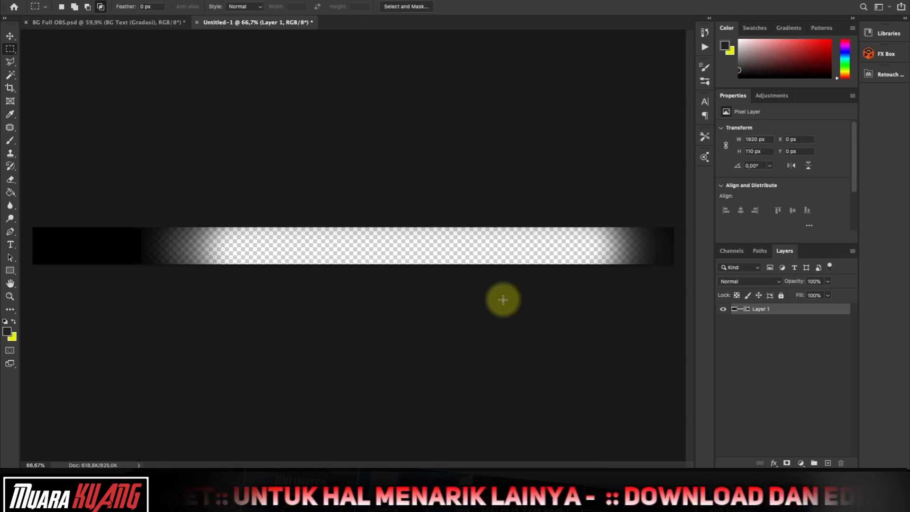